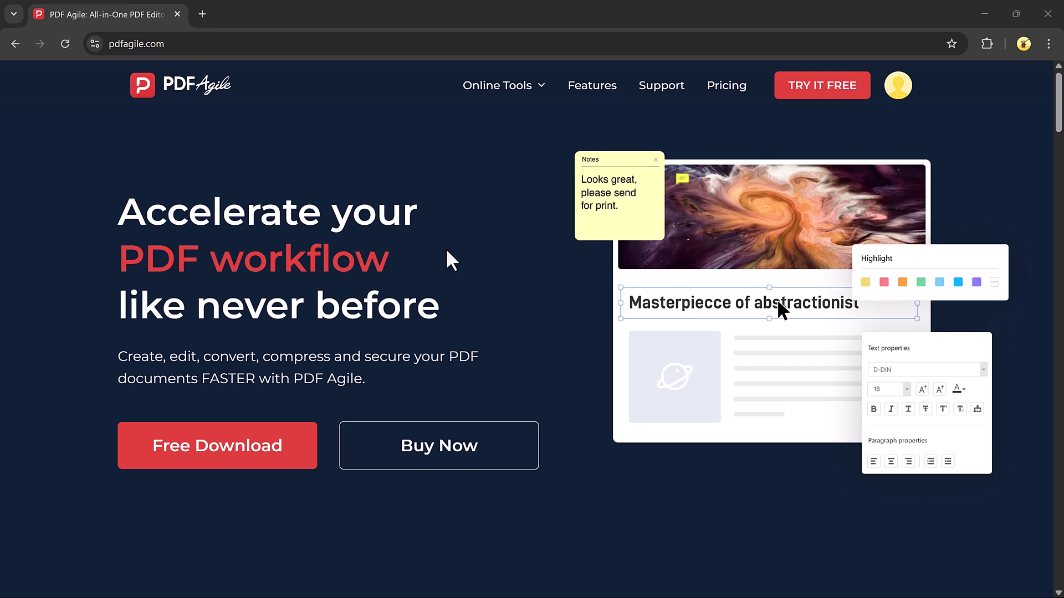
pyautogui.scroll(-3, 611, 342)
pyautogui.scroll(-4, 612, 340)
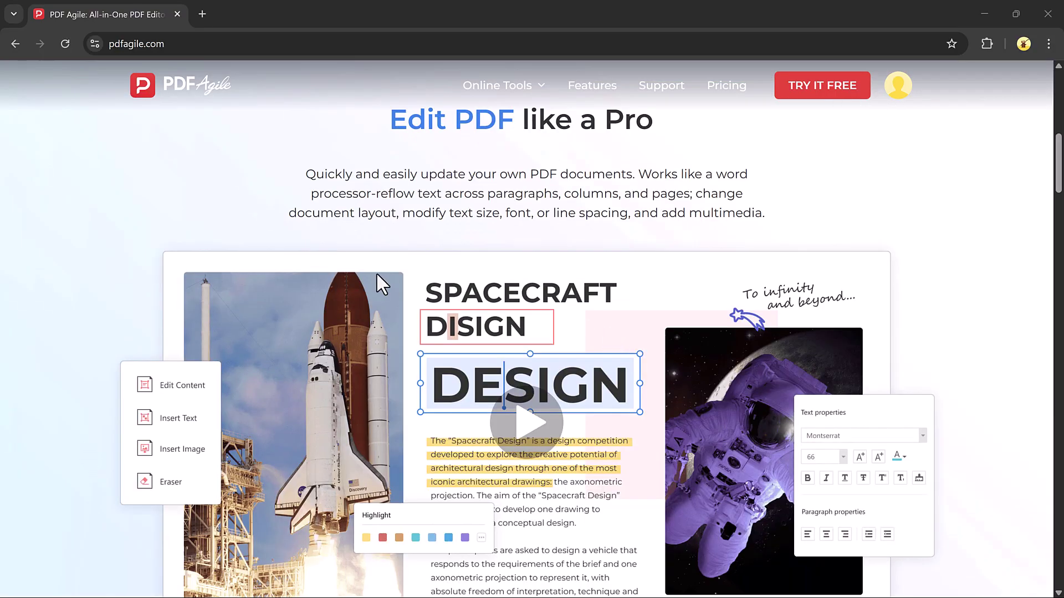
pyautogui.scroll(-3, 528, 284)
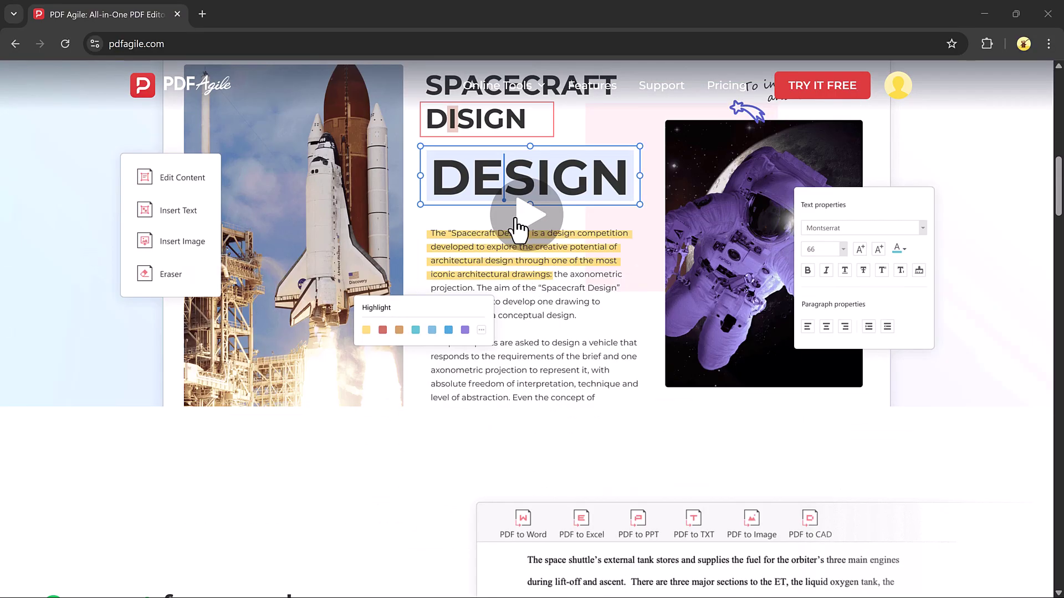
pyautogui.scroll(-4, 517, 226)
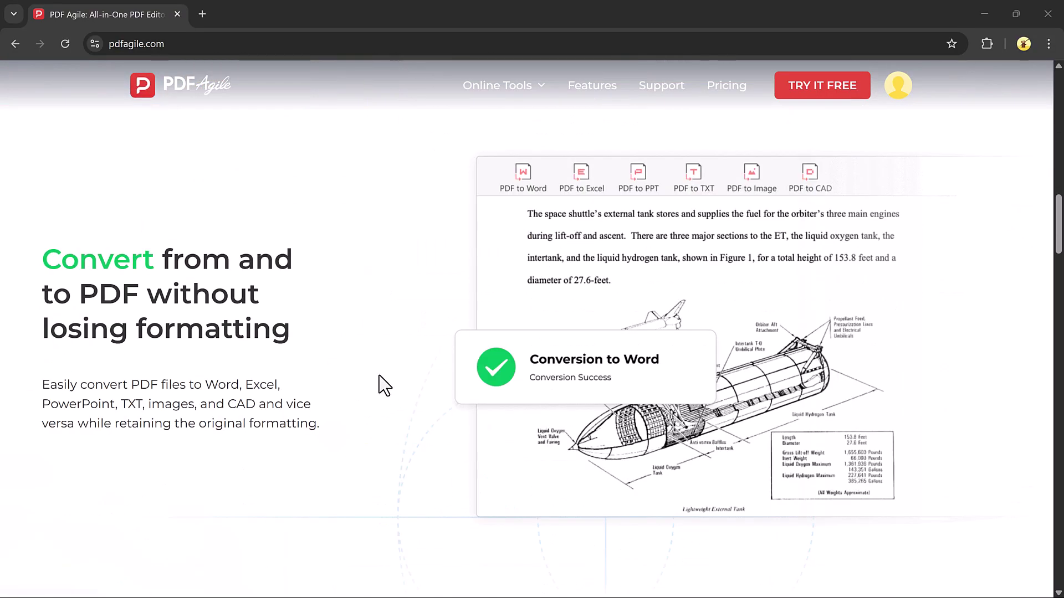
pyautogui.scroll(-5, 379, 372)
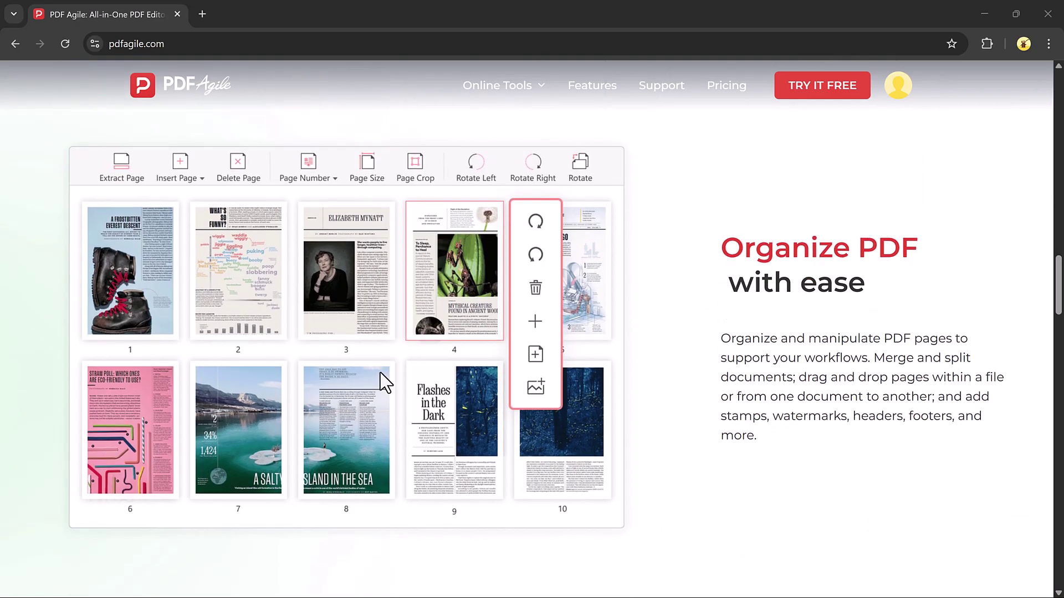
pyautogui.scroll(-4, 380, 372)
pyautogui.scroll(-3, 380, 373)
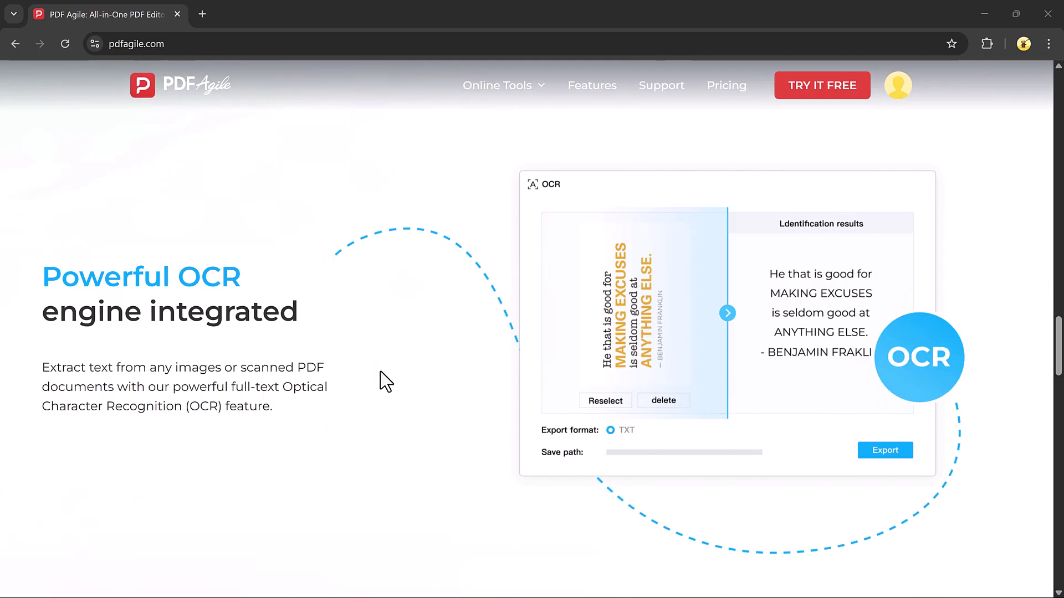
pyautogui.scroll(-1, 225, 346)
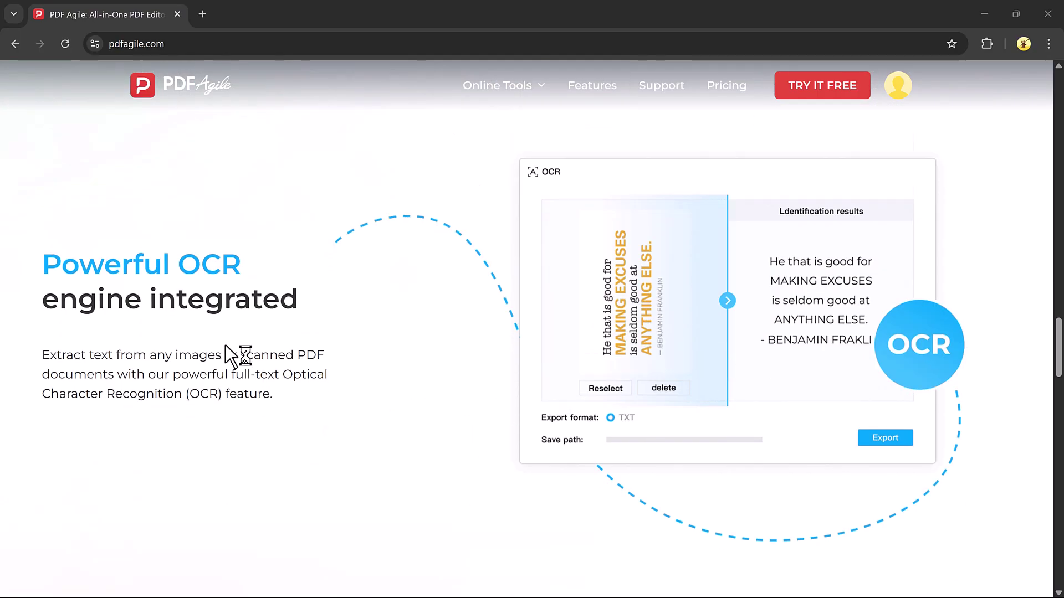
pyautogui.scroll(-4, 225, 346)
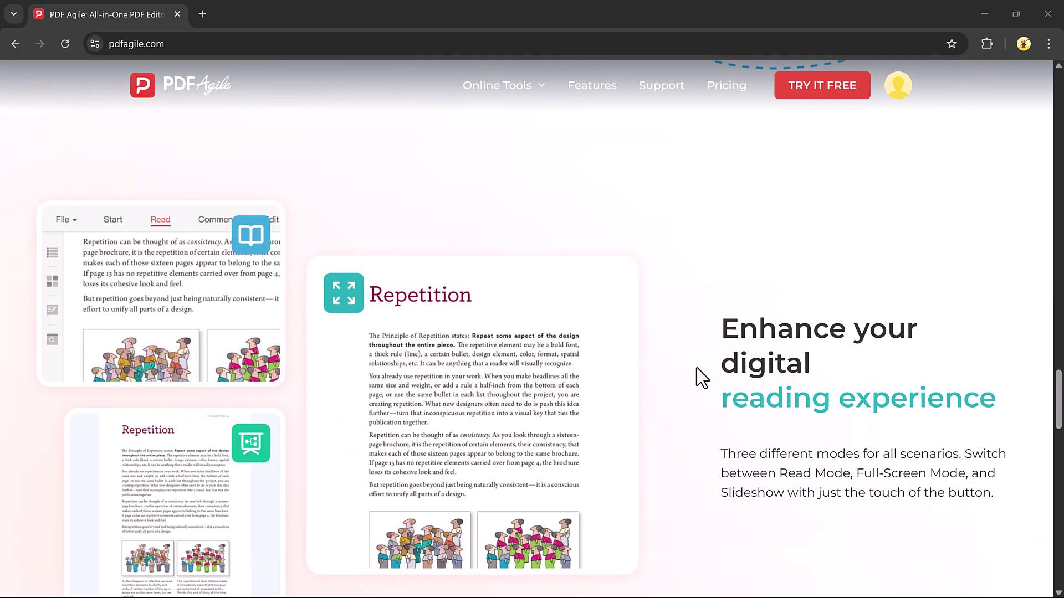
pyautogui.scroll(-4, 699, 358)
pyautogui.scroll(-2, 700, 358)
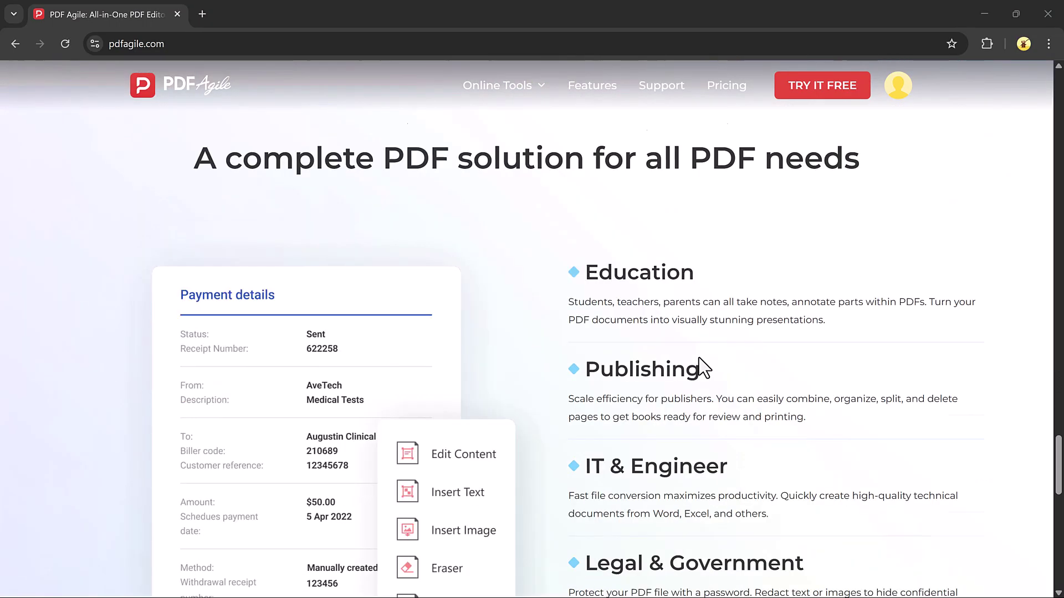
pyautogui.scroll(-4, 719, 361)
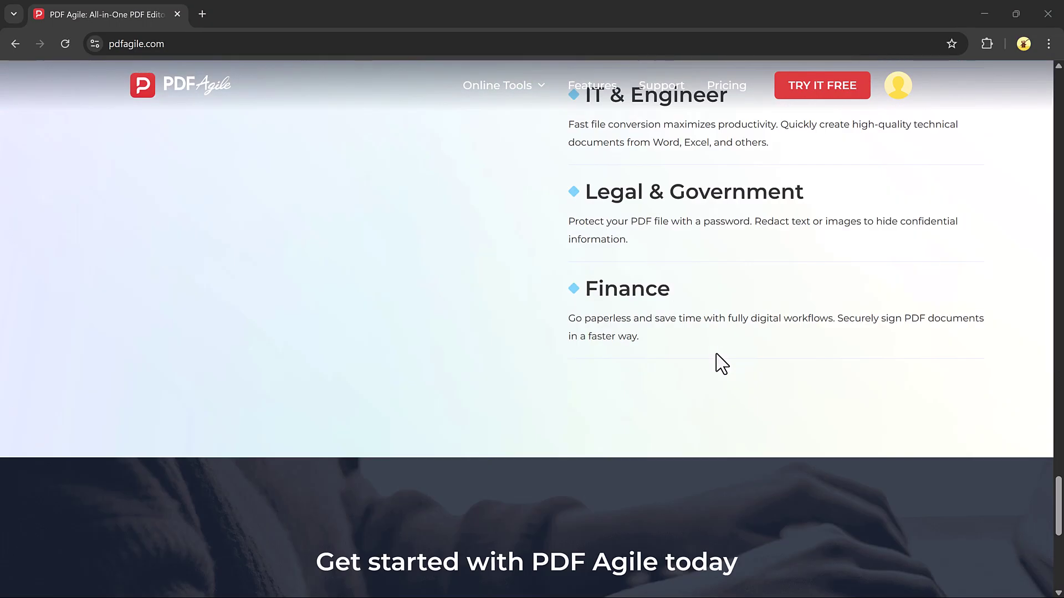
pyautogui.scroll(-5, 715, 361)
pyautogui.scroll(8, 714, 351)
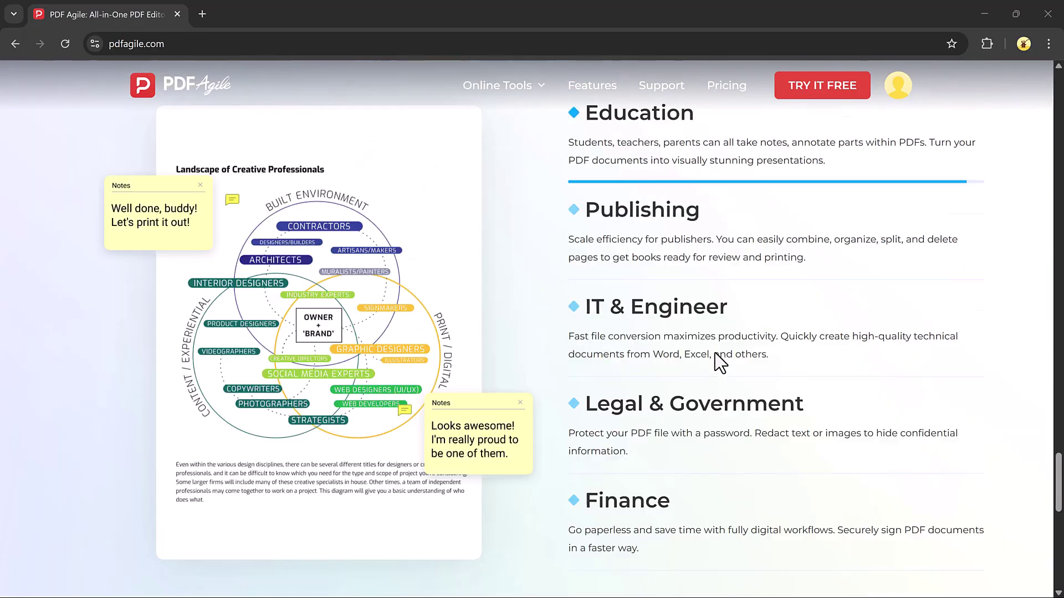
pyautogui.scroll(5, 715, 354)
pyautogui.scroll(4, 716, 353)
pyautogui.scroll(4, 715, 352)
pyautogui.scroll(5, 715, 353)
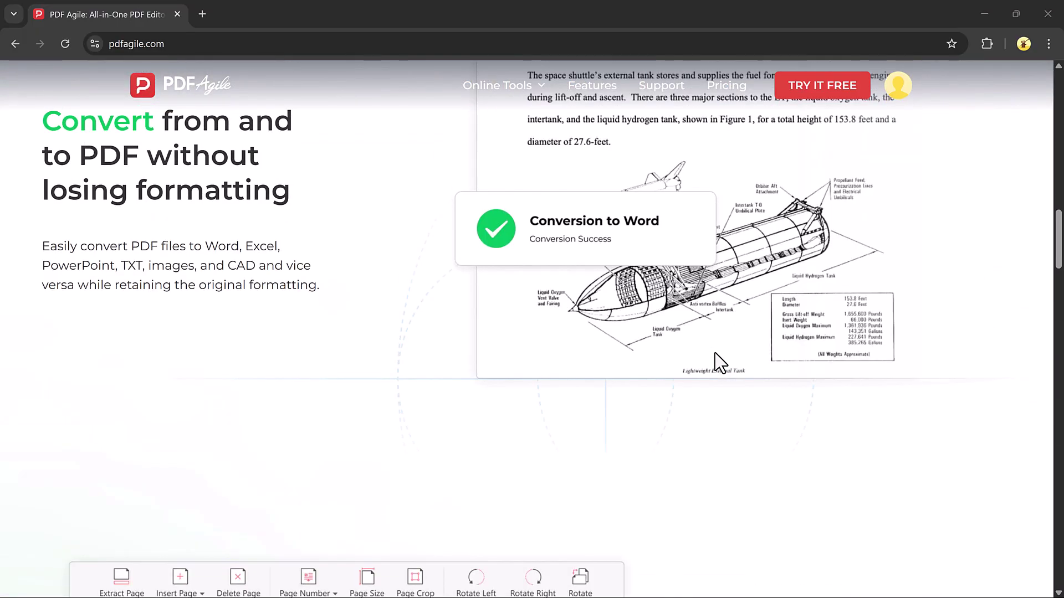
pyautogui.scroll(5, 716, 353)
pyautogui.scroll(5, 714, 350)
pyautogui.scroll(3, 714, 350)
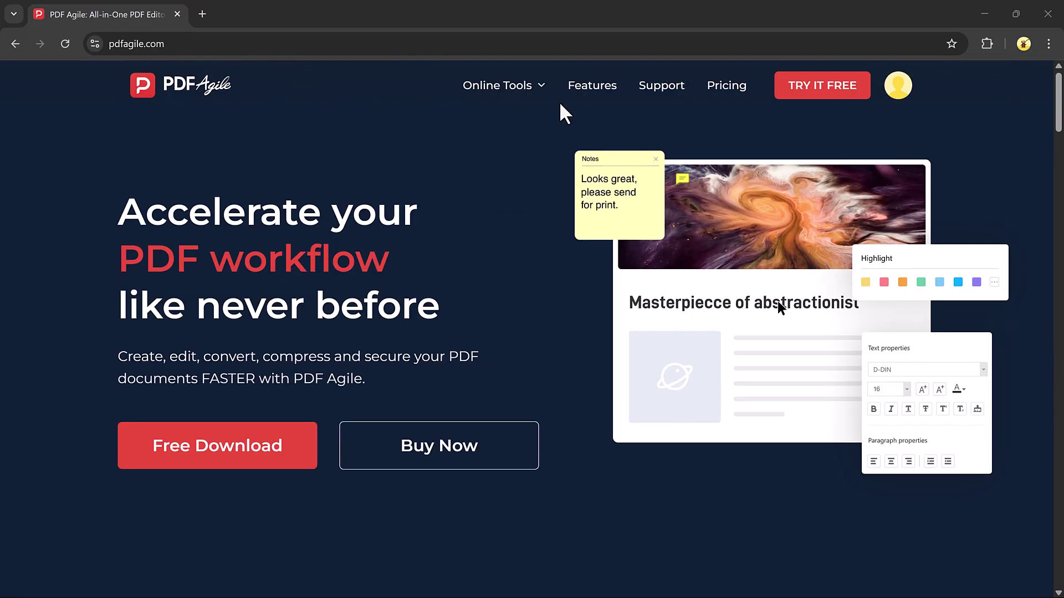
# Step: Convert PDF.pdf online with PDF to Word, download PDF.doc, and return to the homepage
pyautogui.click(532, 93)
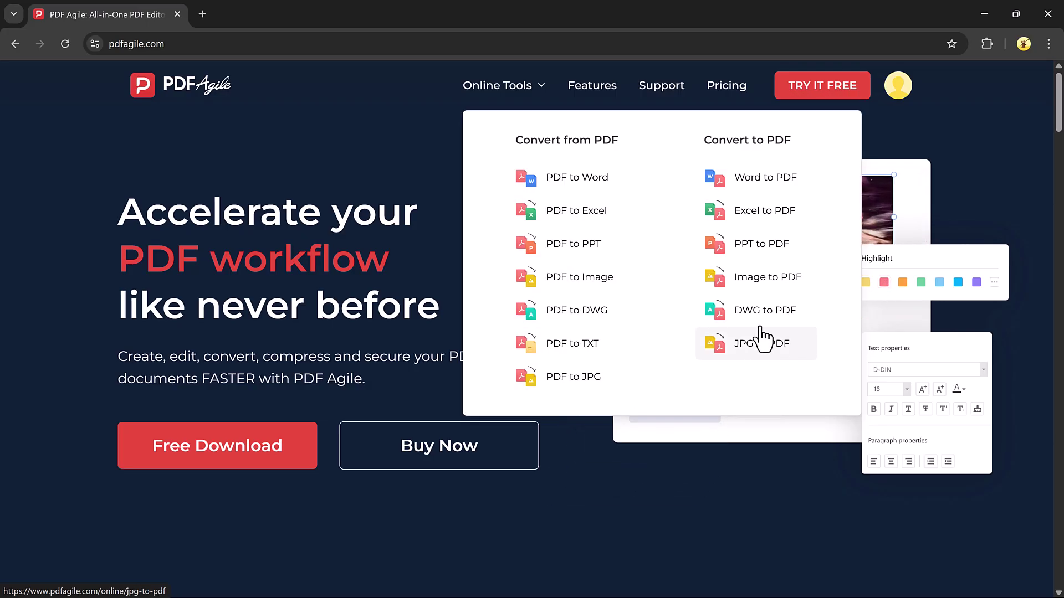
pyautogui.click(613, 186)
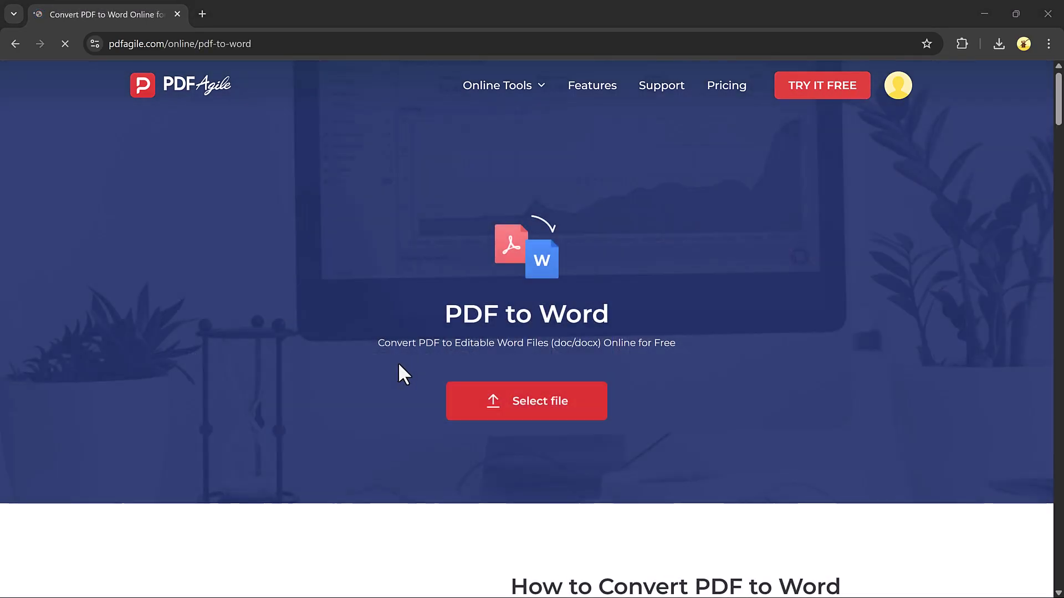
pyautogui.click(523, 407)
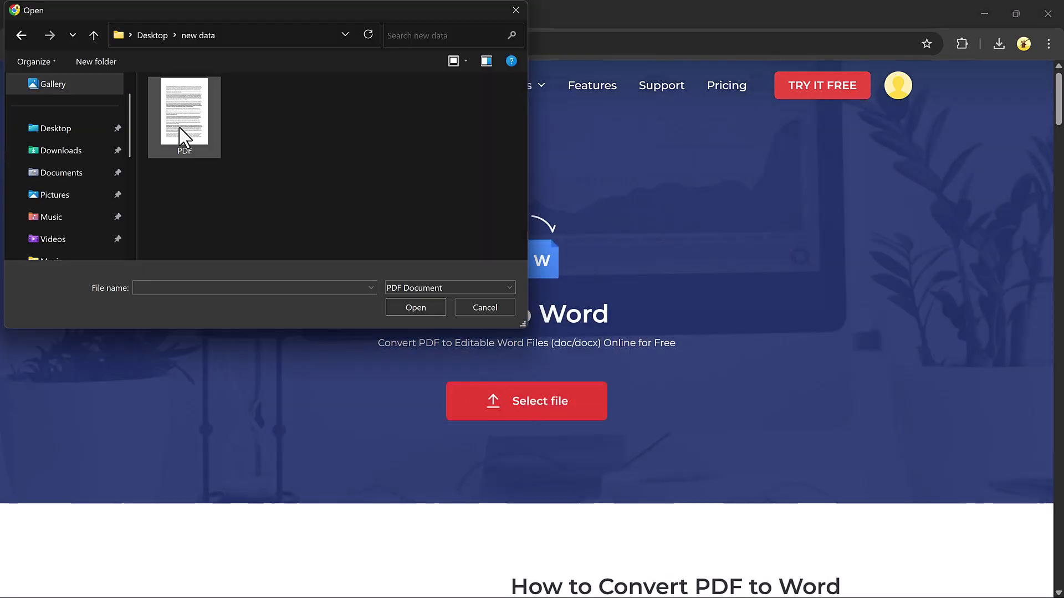
pyautogui.doubleClick(179, 129)
pyautogui.scroll(-2, 570, 291)
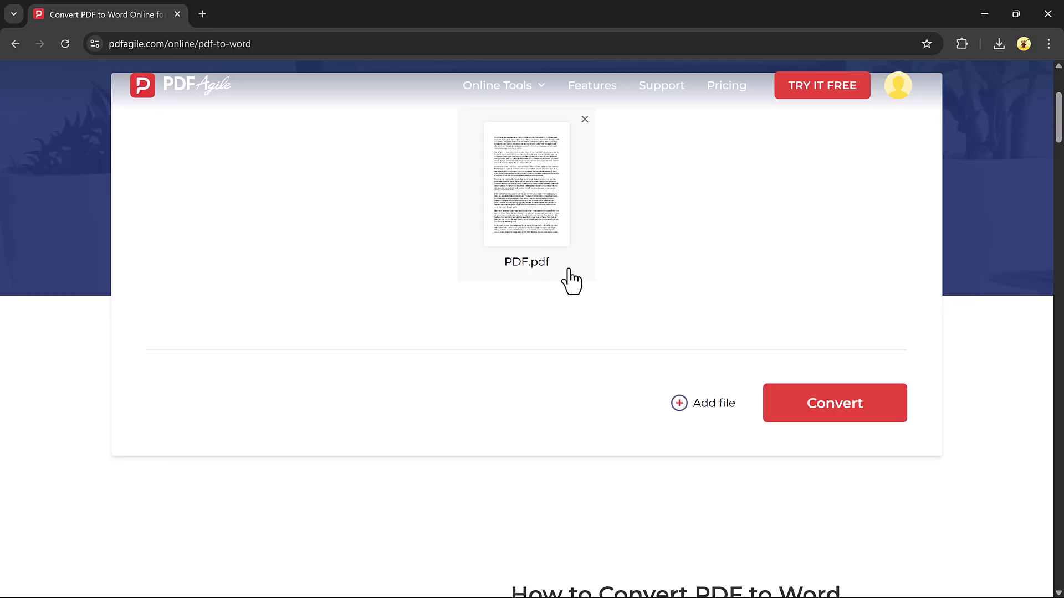
pyautogui.scroll(1, 641, 317)
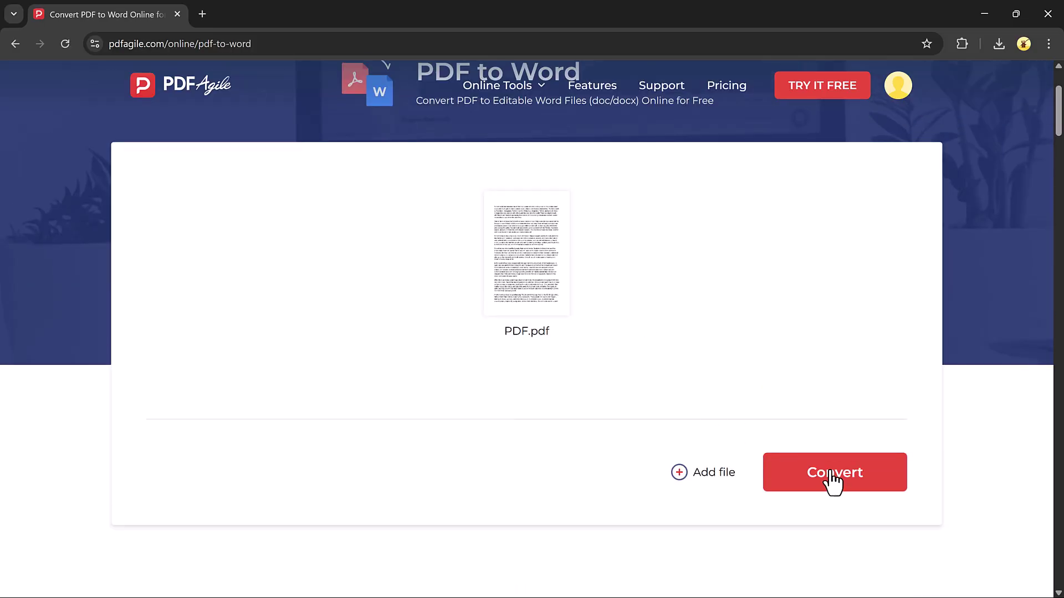
pyautogui.click(832, 473)
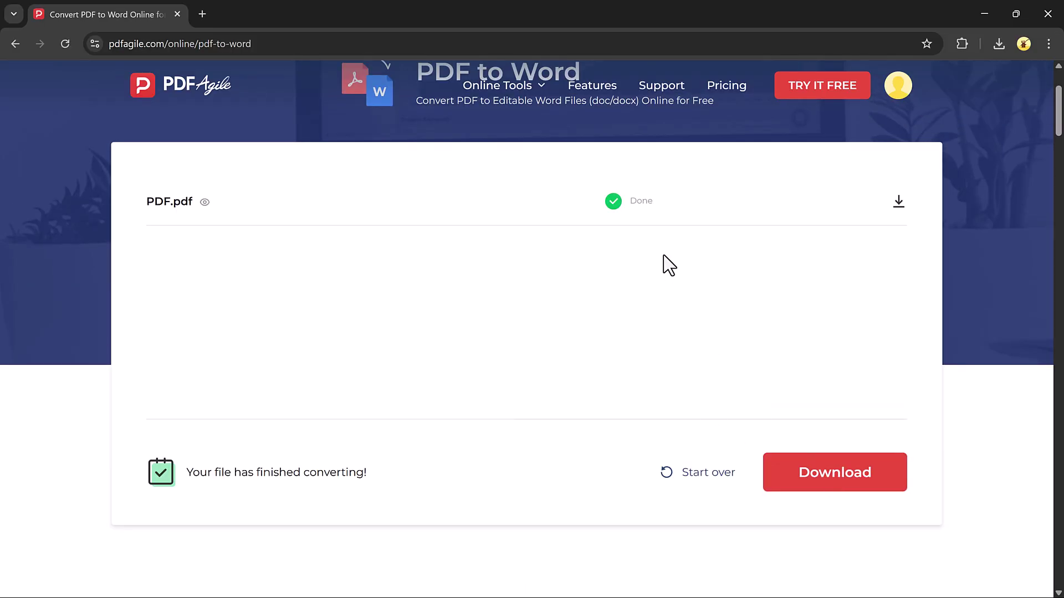
pyautogui.click(814, 479)
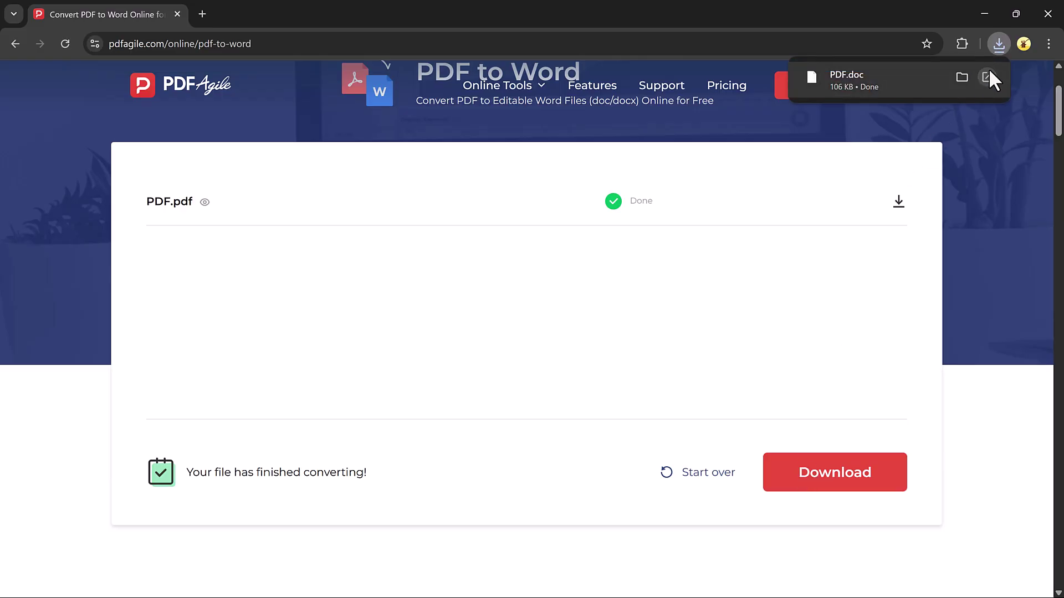
pyautogui.click(989, 77)
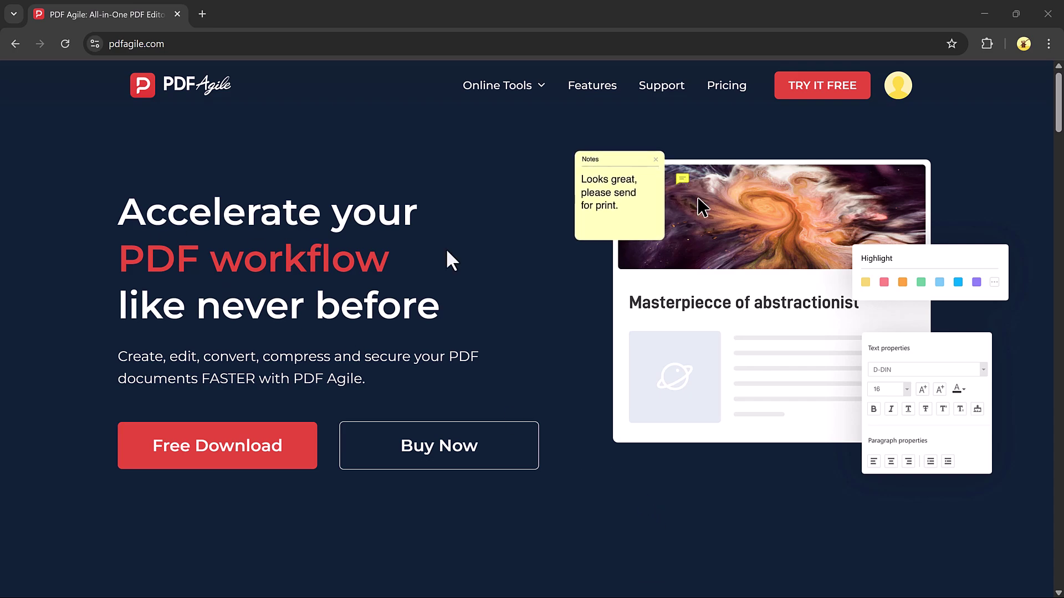
pyautogui.scroll(-3, 612, 343)
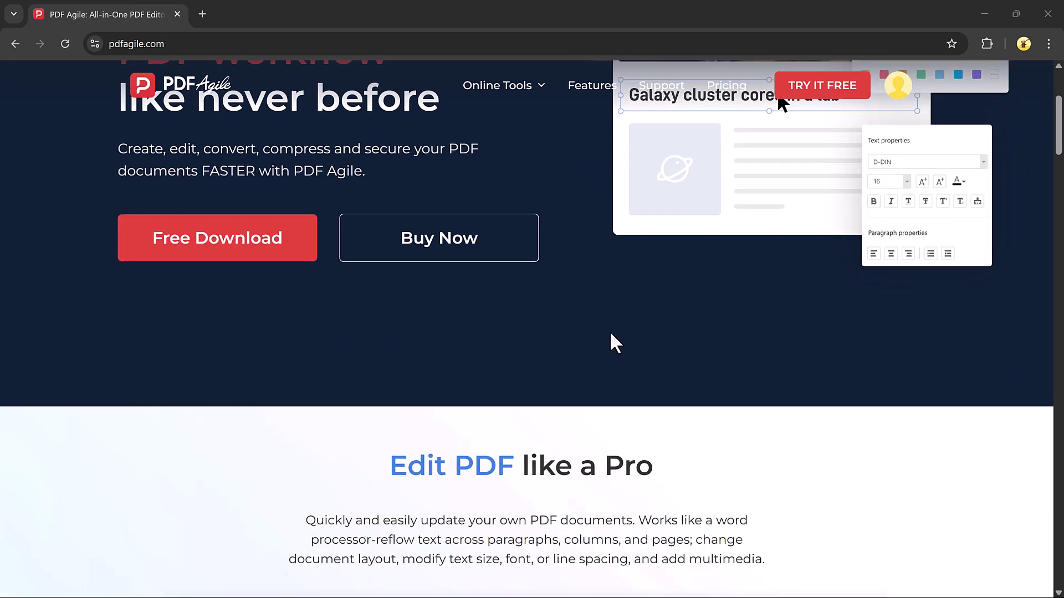
pyautogui.scroll(-3, 610, 341)
pyautogui.scroll(-3, 521, 283)
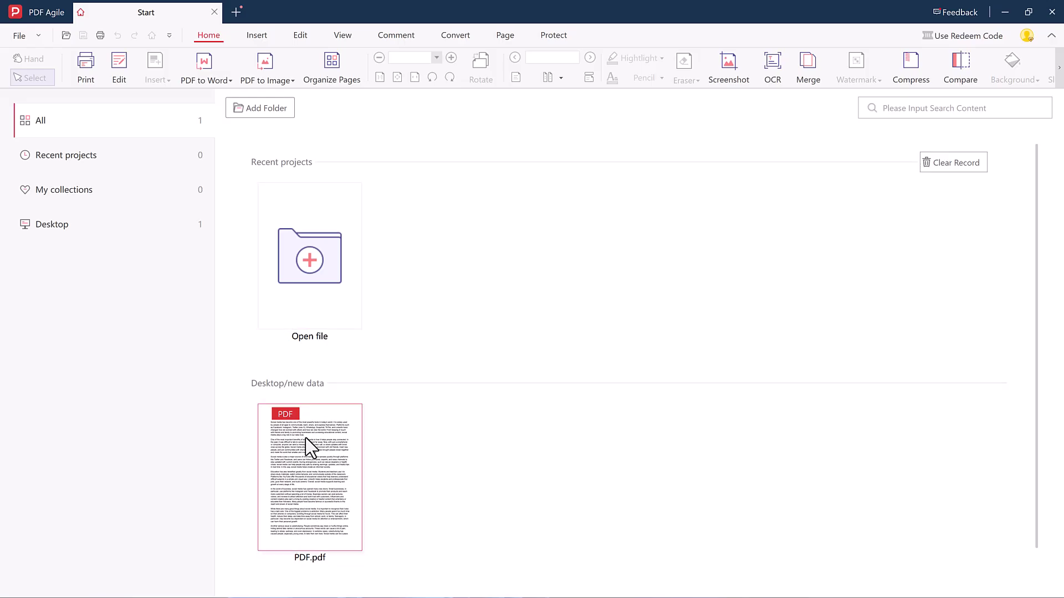
# Step: Open PDF.pdf in the desktop editor and delete the Education paragraph's opening sentence
pyautogui.doubleClick(313, 408)
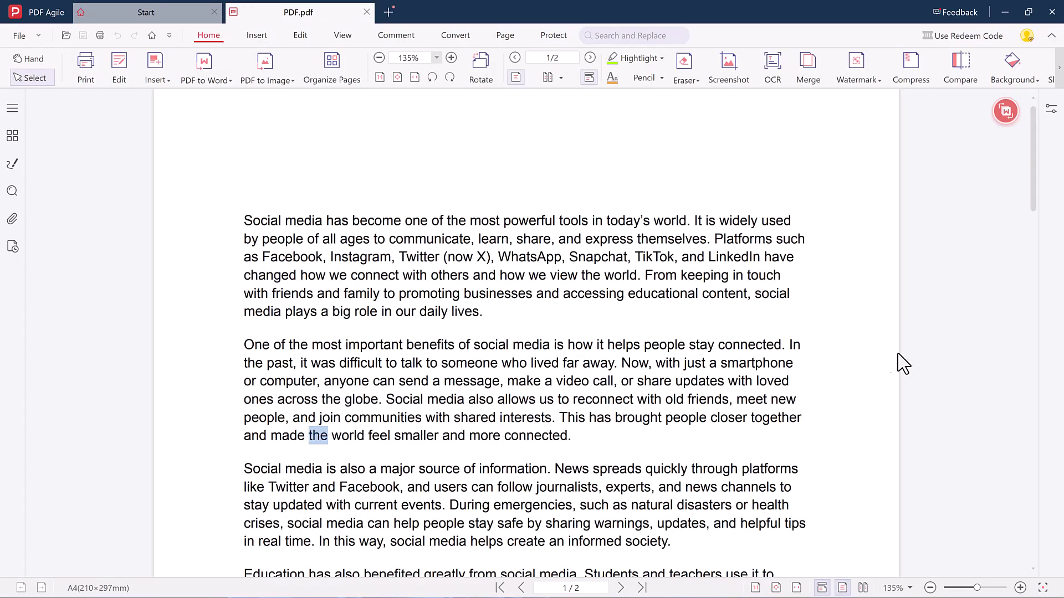
pyautogui.scroll(-1, 813, 389)
pyautogui.scroll(-2, 810, 387)
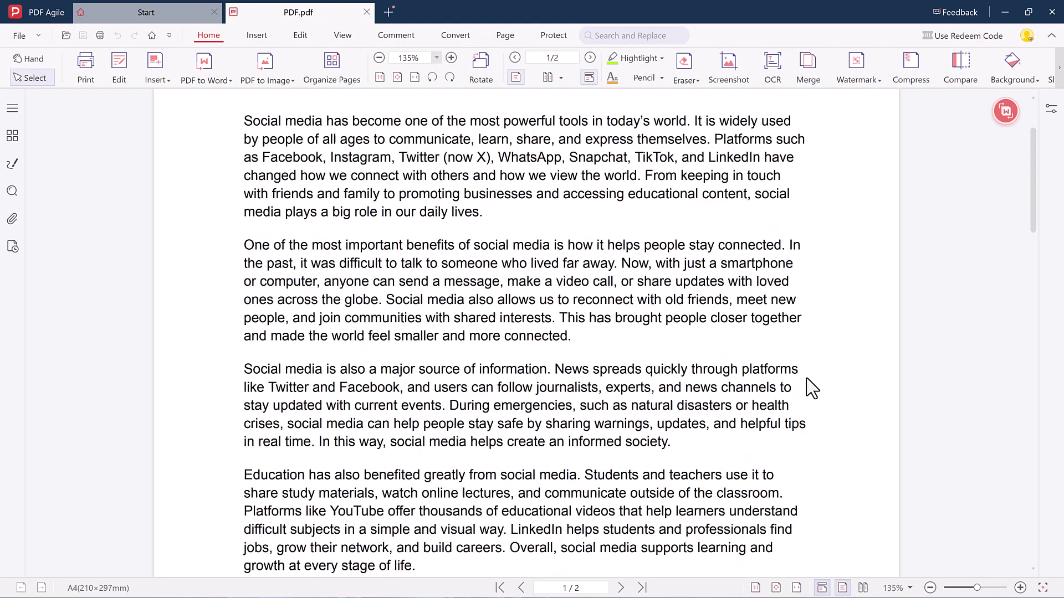
pyautogui.scroll(1, 806, 379)
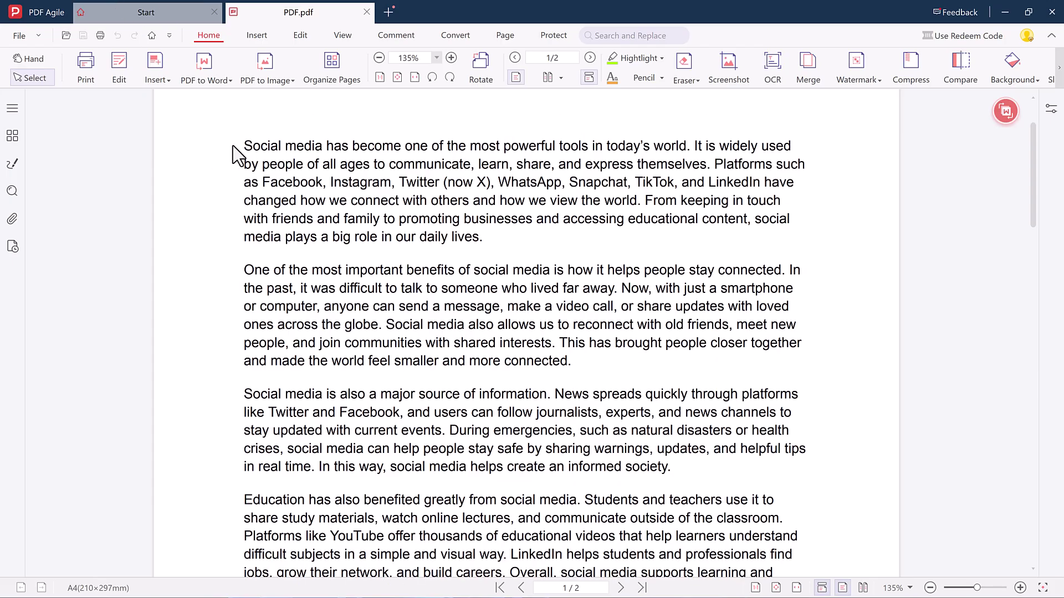
pyautogui.scroll(-5, 520, 260)
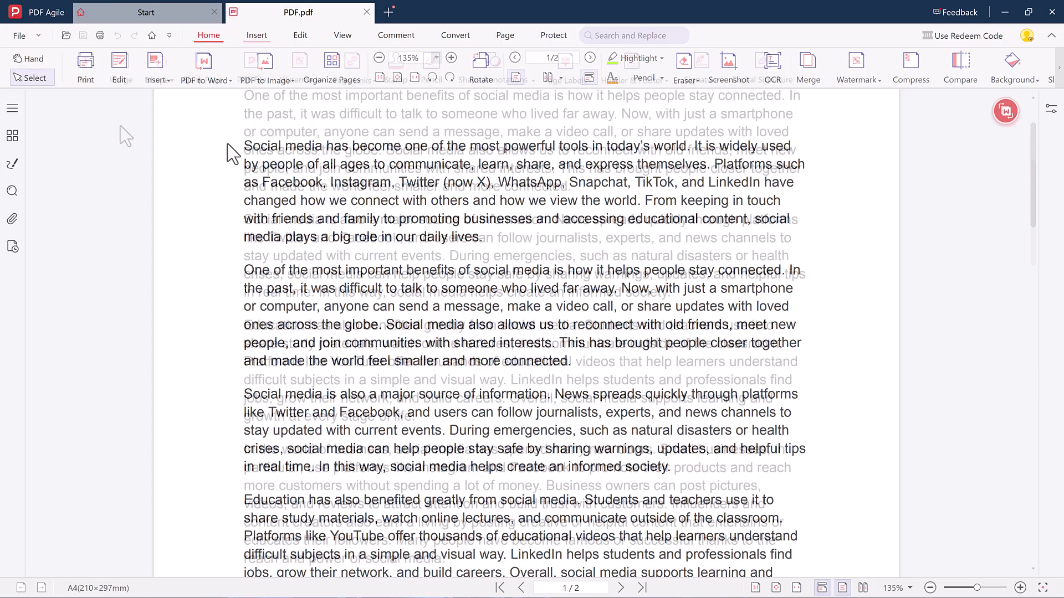
pyautogui.click(256, 36)
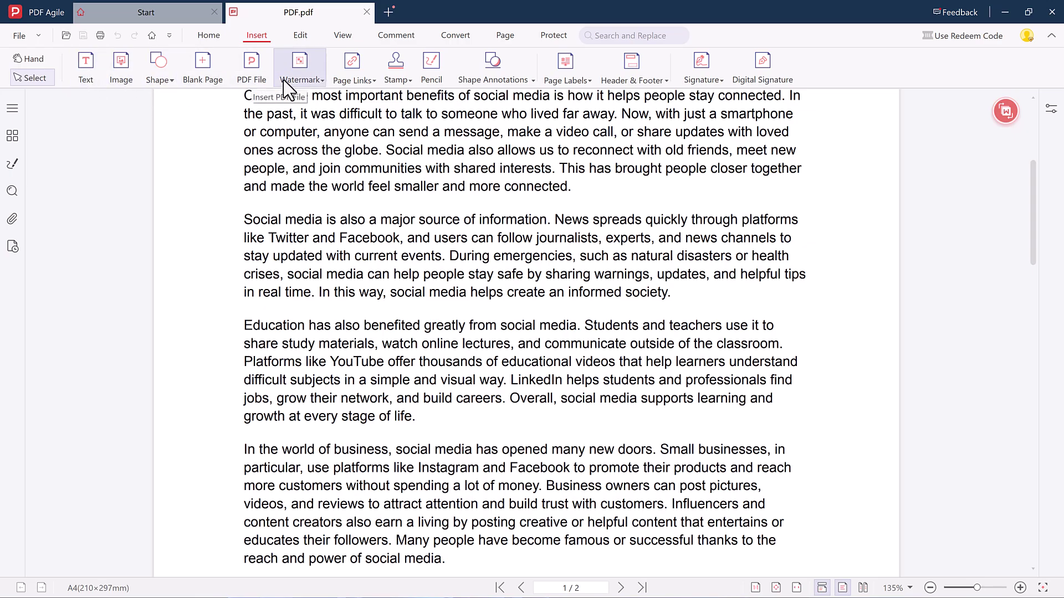
pyautogui.click(89, 74)
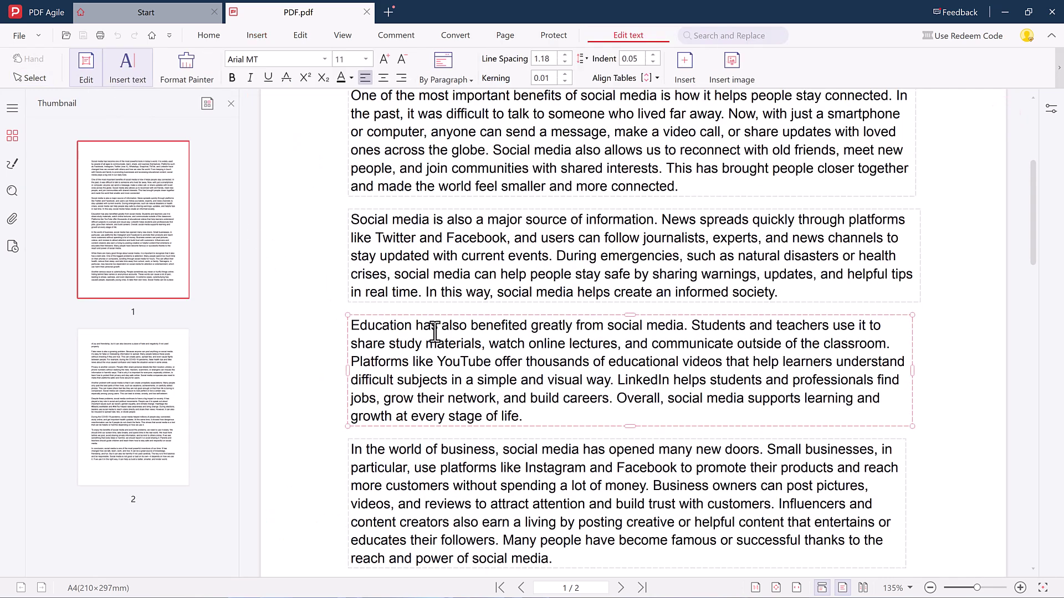
pyautogui.moveTo(351, 326); pyautogui.dragTo(684, 330)
pyautogui.press('BackSpace')
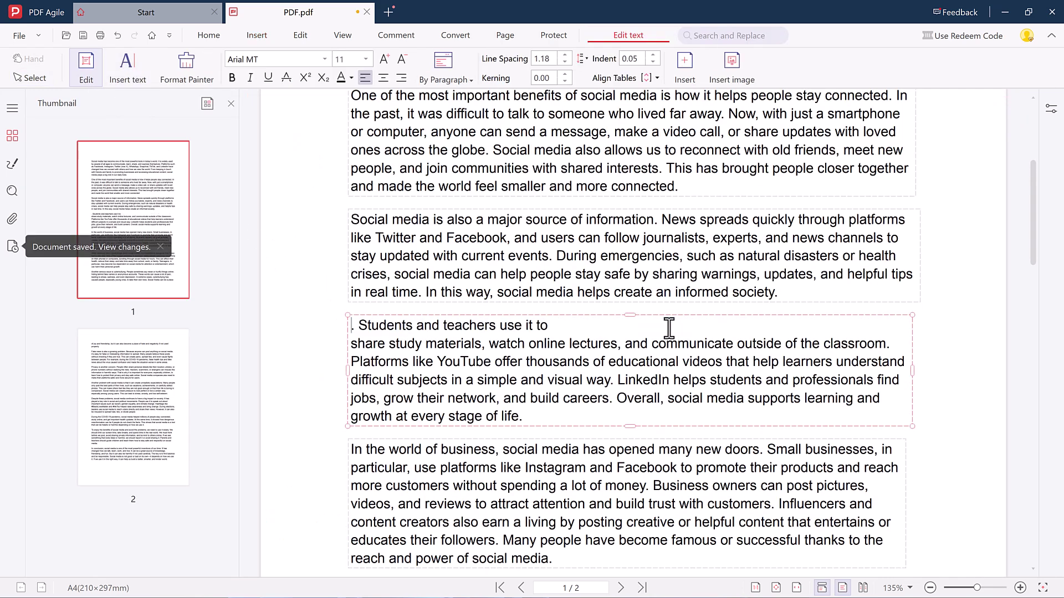
pyautogui.write('Write your ')
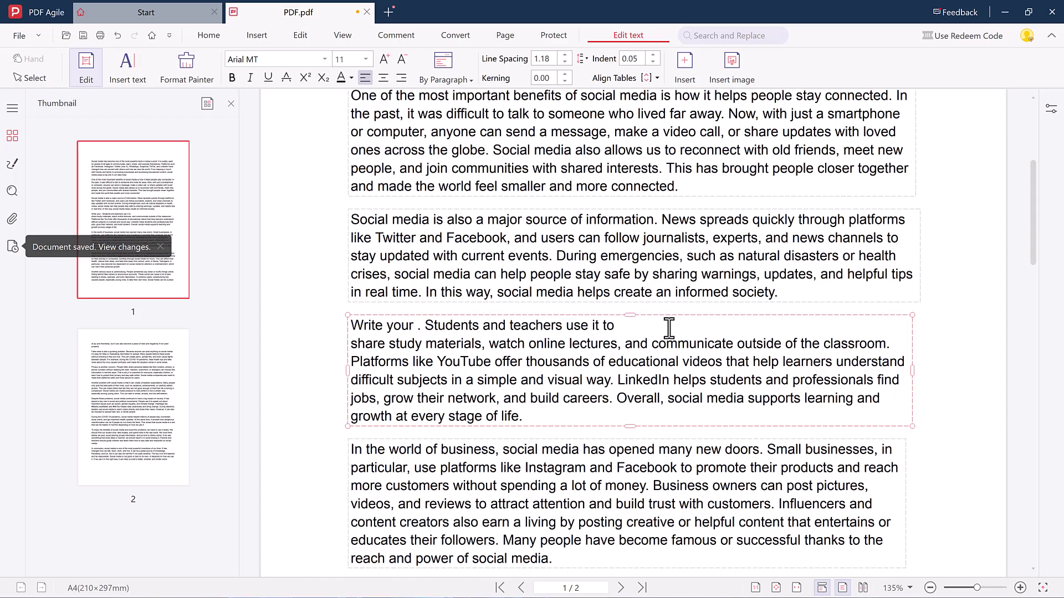
pyautogui.write('text here')
# Step: Make the phrase 'Write your text here' bold and light teal
pyautogui.moveTo(468, 325); pyautogui.dragTo(349, 326)
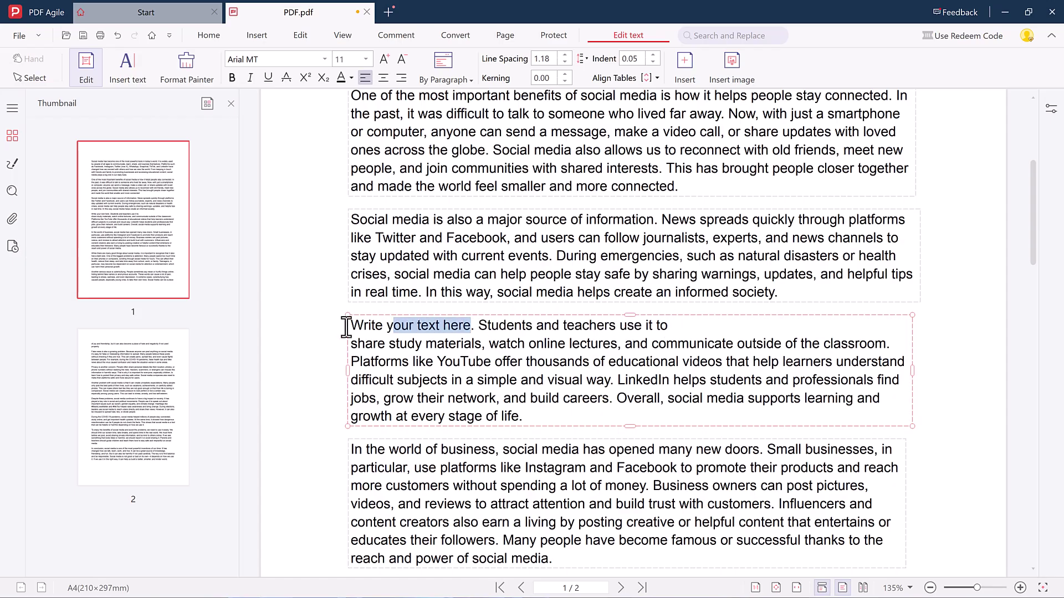
pyautogui.click(407, 306)
pyautogui.click(471, 307)
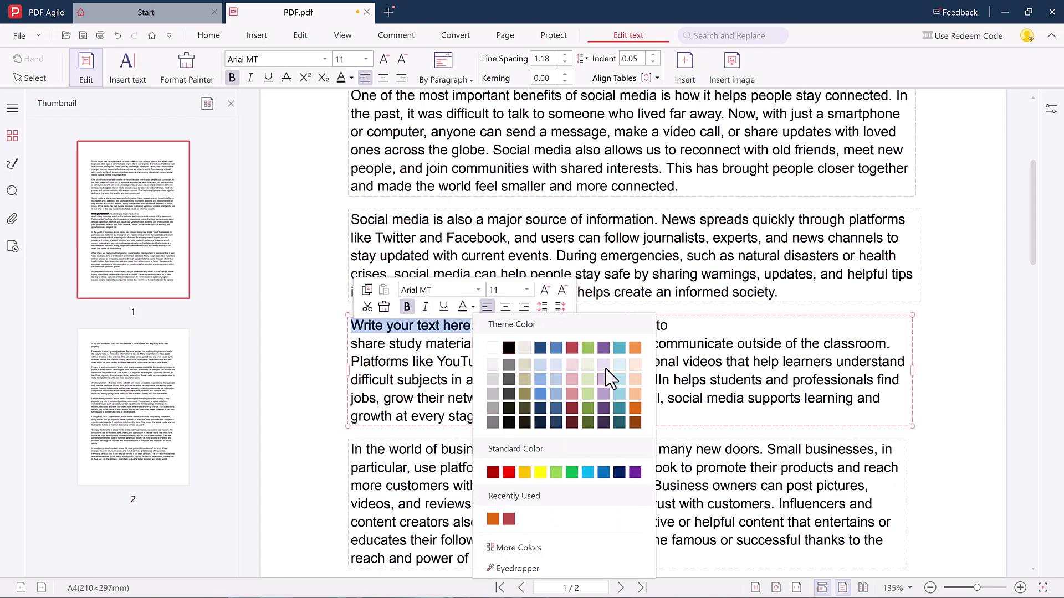
pyautogui.click(617, 382)
pyautogui.click(327, 358)
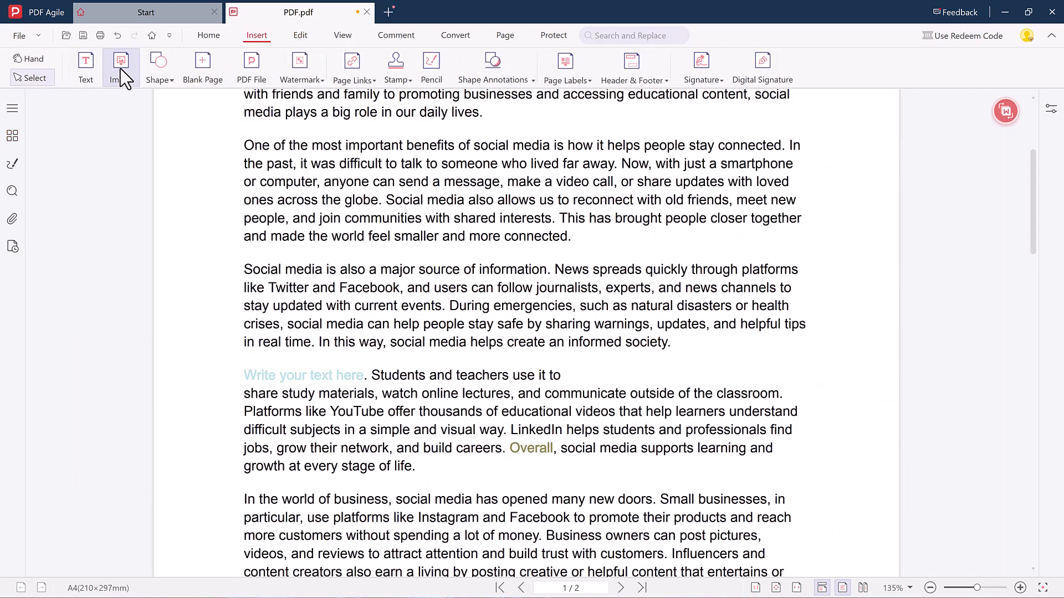
# Step: Insert the curved arrow image to the left of the paragraphs
pyautogui.click(121, 69)
pyautogui.doubleClick(192, 129)
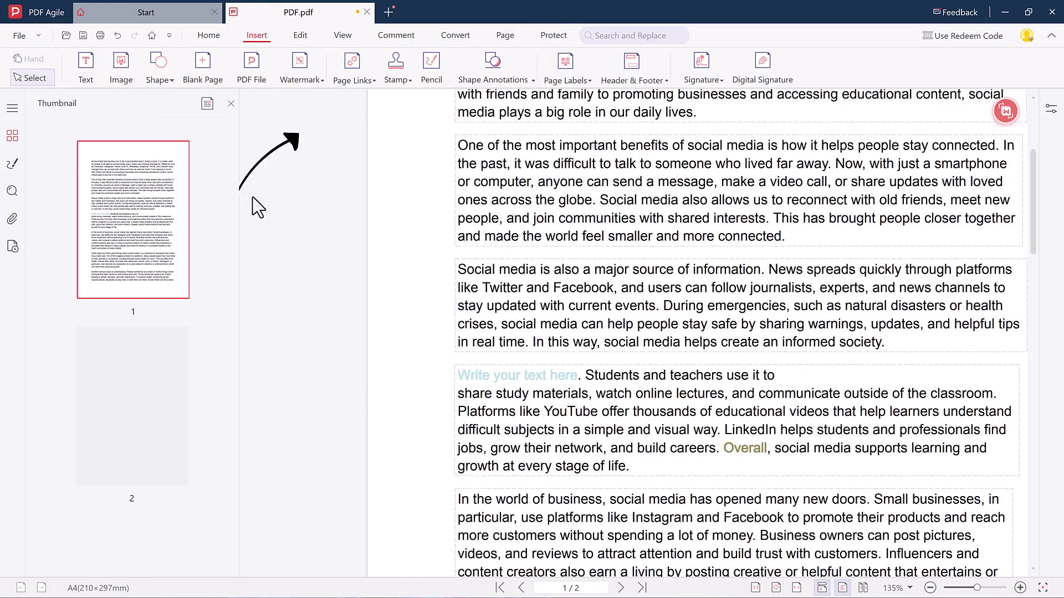
pyautogui.click(258, 208)
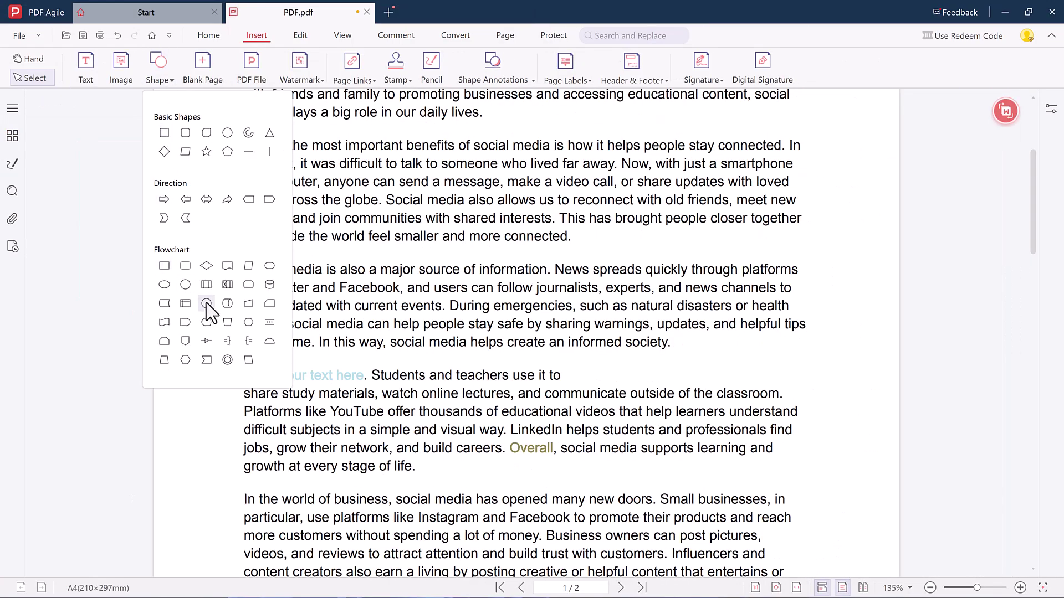
# Step: Draw a small oval shape to the right of the news paragraph
pyautogui.click(206, 304)
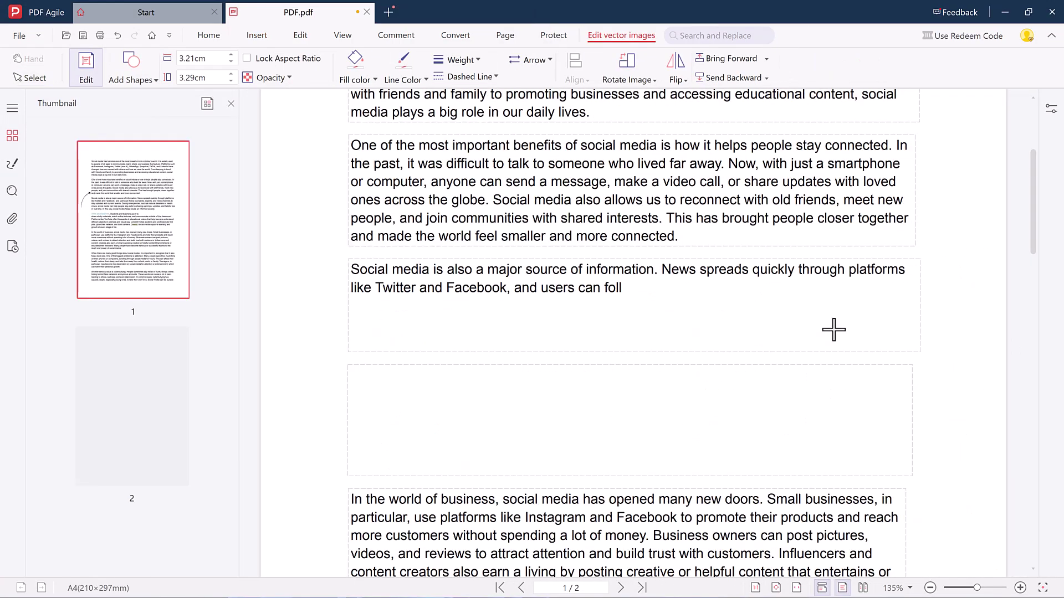
pyautogui.moveTo(933, 265); pyautogui.dragTo(986, 337)
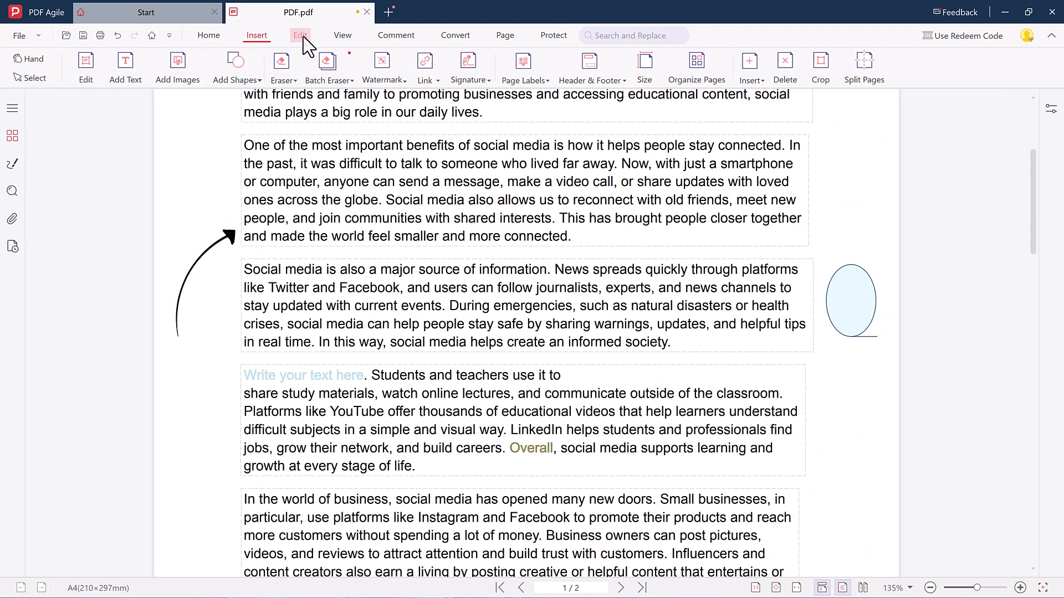
pyautogui.click(301, 36)
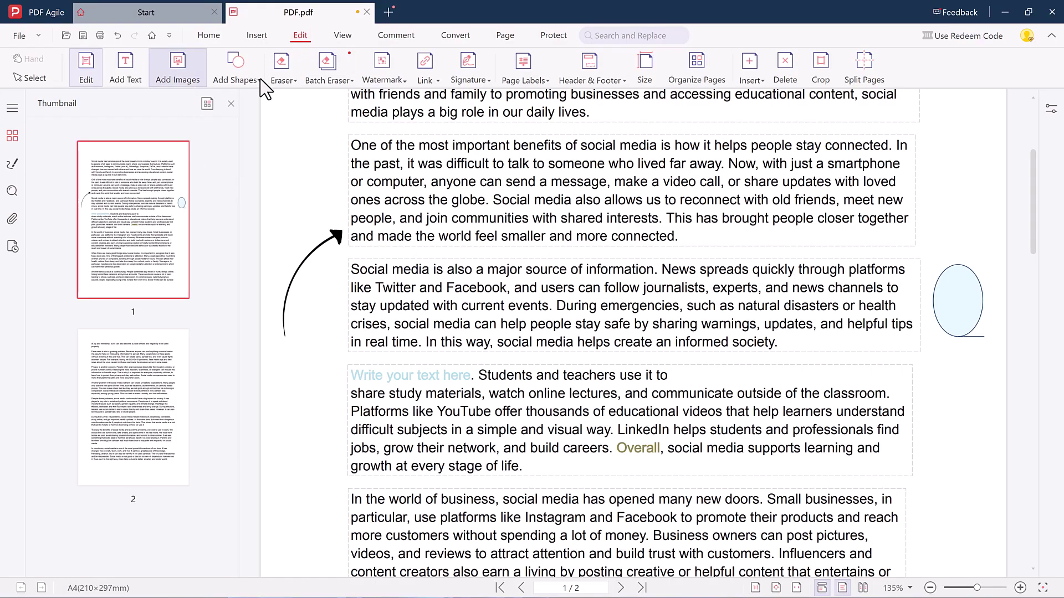
pyautogui.click(259, 37)
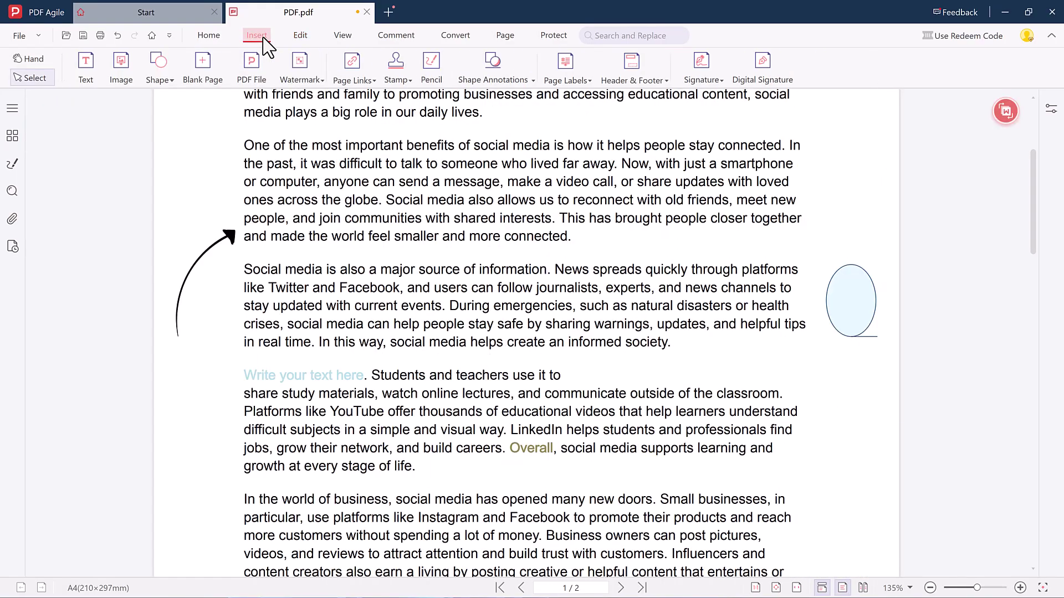
# Step: Add the diagonal 'Keep secret' watermark to the document
pyautogui.click(321, 86)
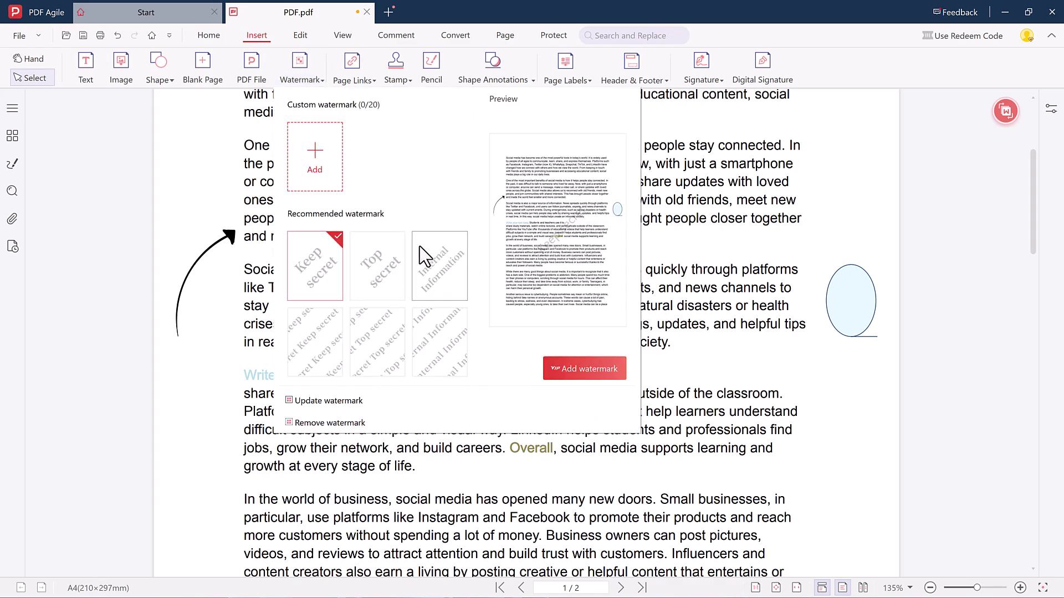
pyautogui.click(570, 375)
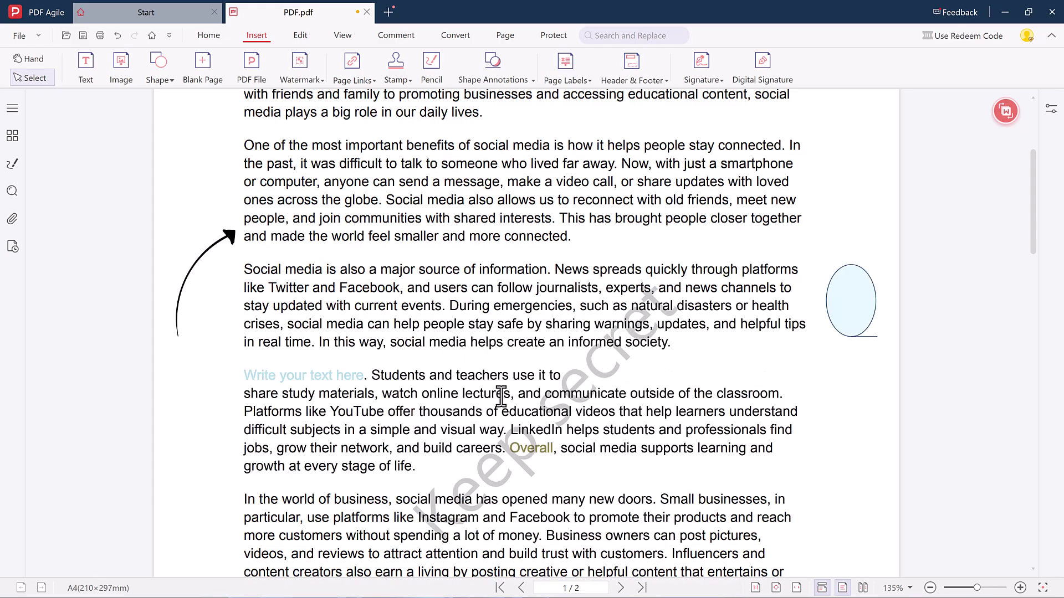
pyautogui.click(299, 36)
# Step: Draw a handwritten Z signature and place it right of the education paragraph
pyautogui.click(468, 65)
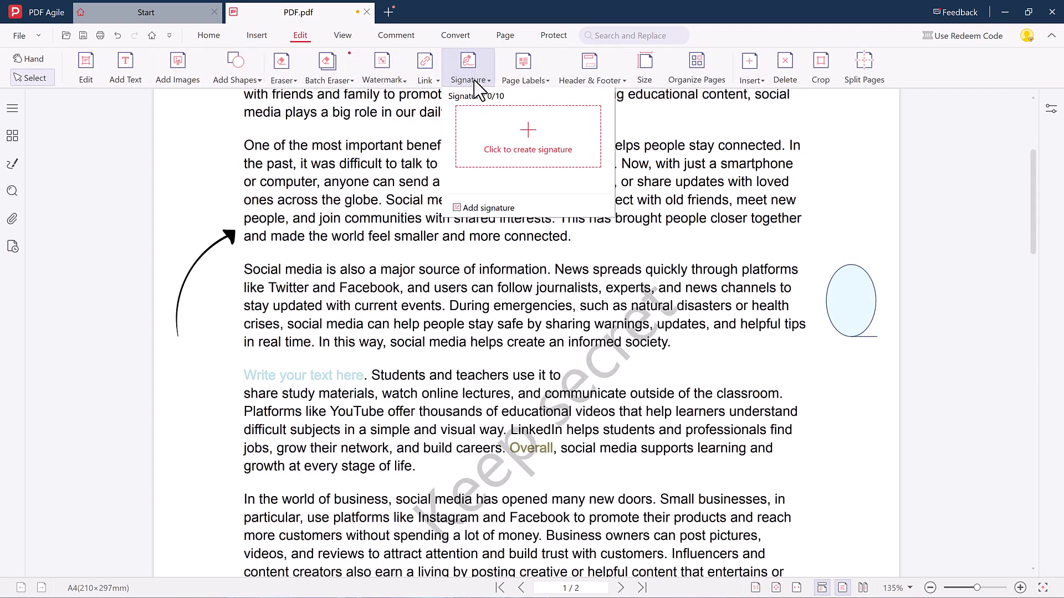
pyautogui.click(525, 135)
pyautogui.moveTo(426, 266)
pyautogui.mouseDown()
pyautogui.moveTo(419, 325)
pyautogui.moveTo(530, 325)
pyautogui.mouseUp()
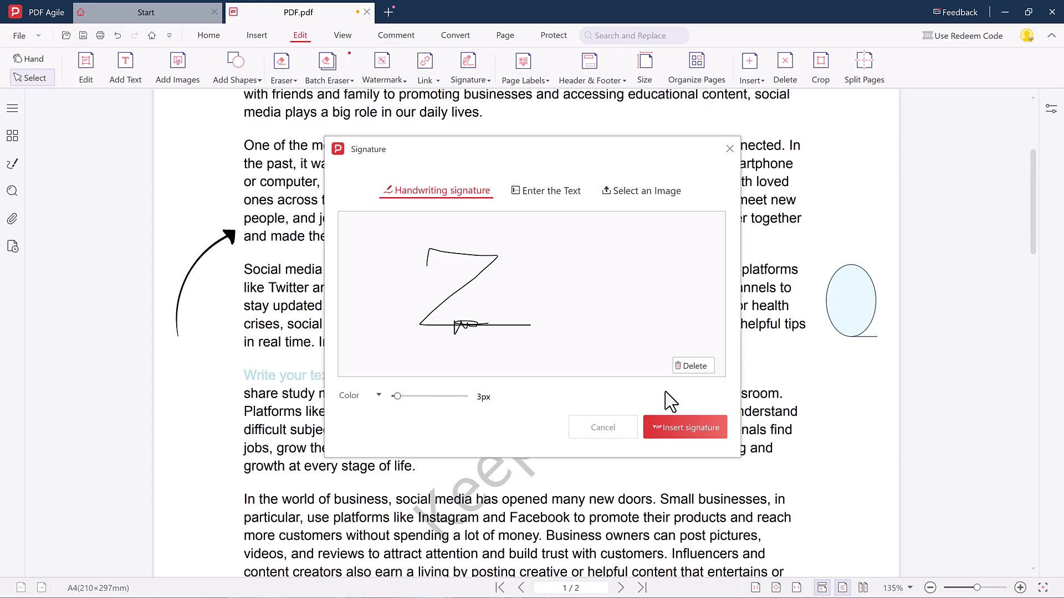
pyautogui.click(684, 427)
pyautogui.scroll(-2, 845, 389)
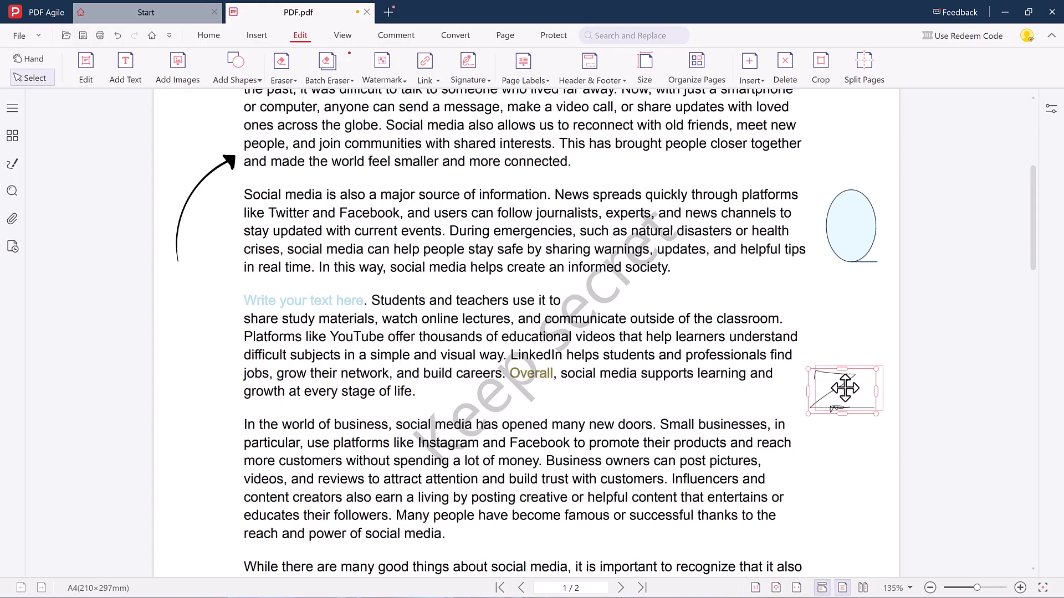
pyautogui.click(845, 388)
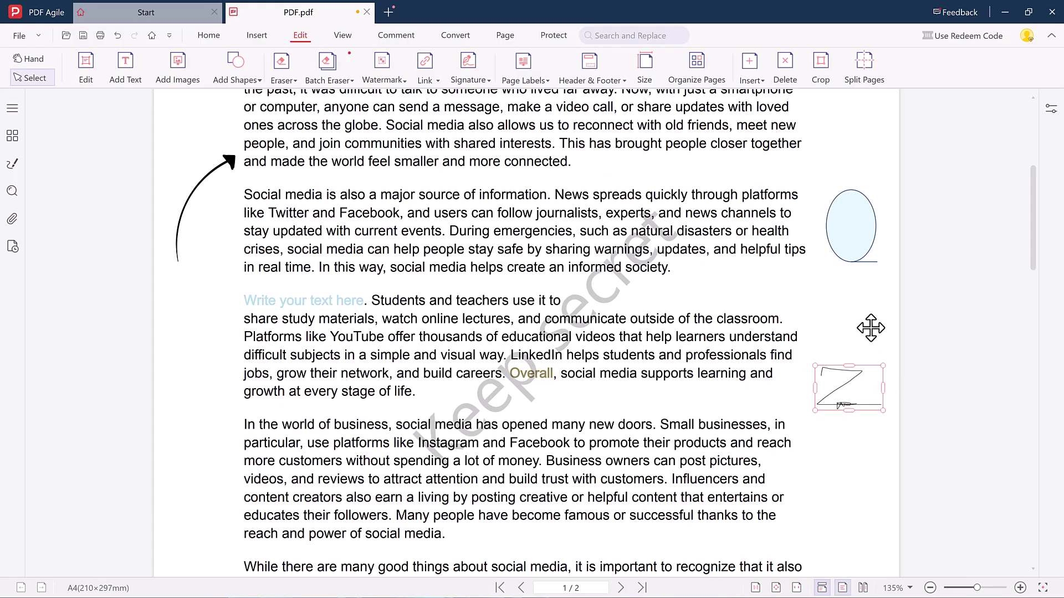
pyautogui.click(744, 345)
pyautogui.scroll(5, 740, 338)
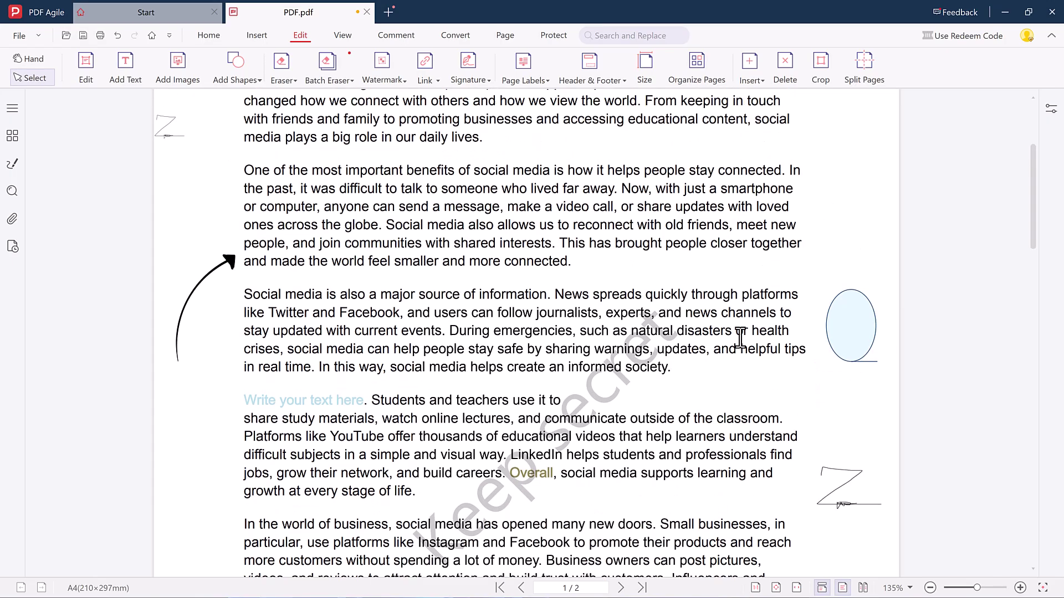
pyautogui.click(343, 36)
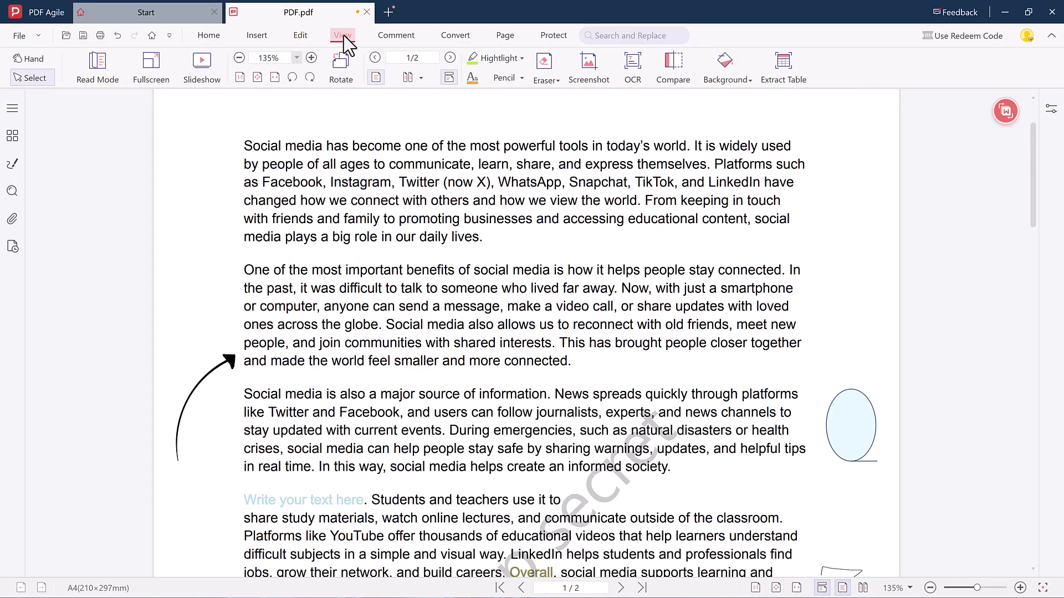
pyautogui.click(104, 79)
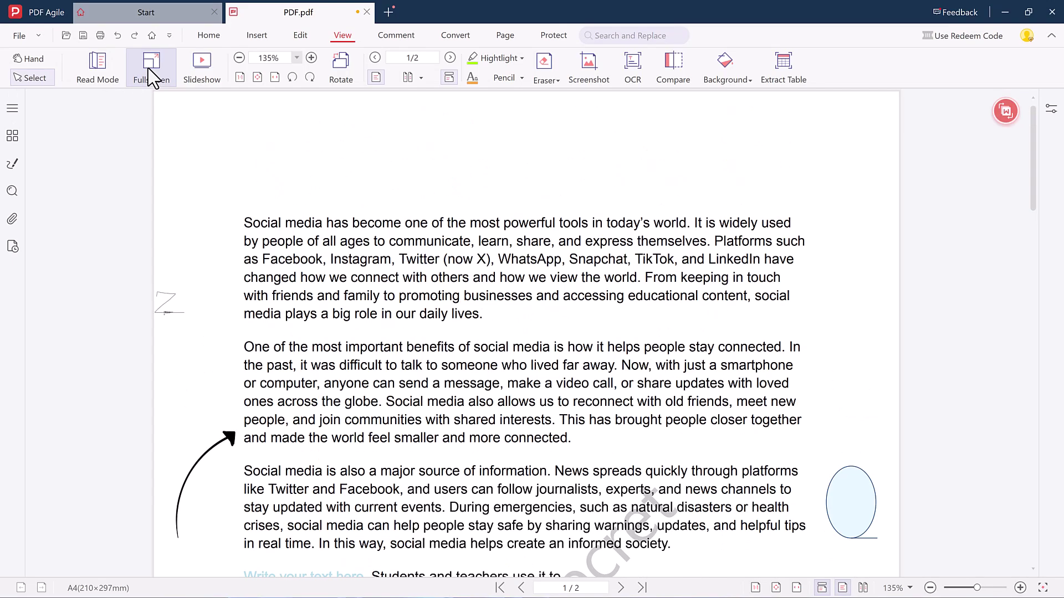
pyautogui.click(148, 70)
pyautogui.scroll(-3, 632, 254)
pyautogui.scroll(2, 632, 262)
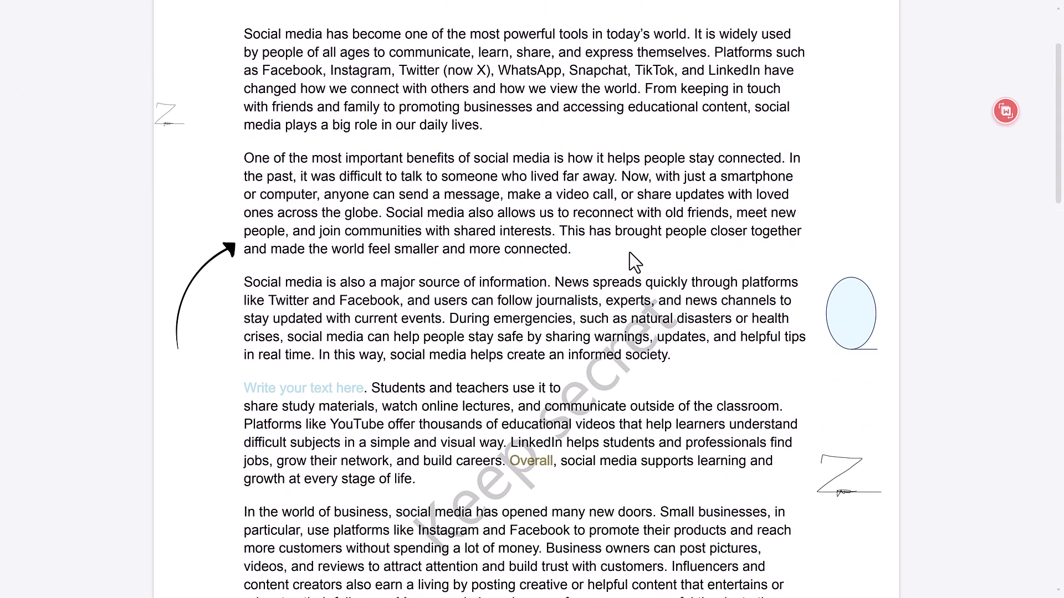
pyautogui.click(1030, 11)
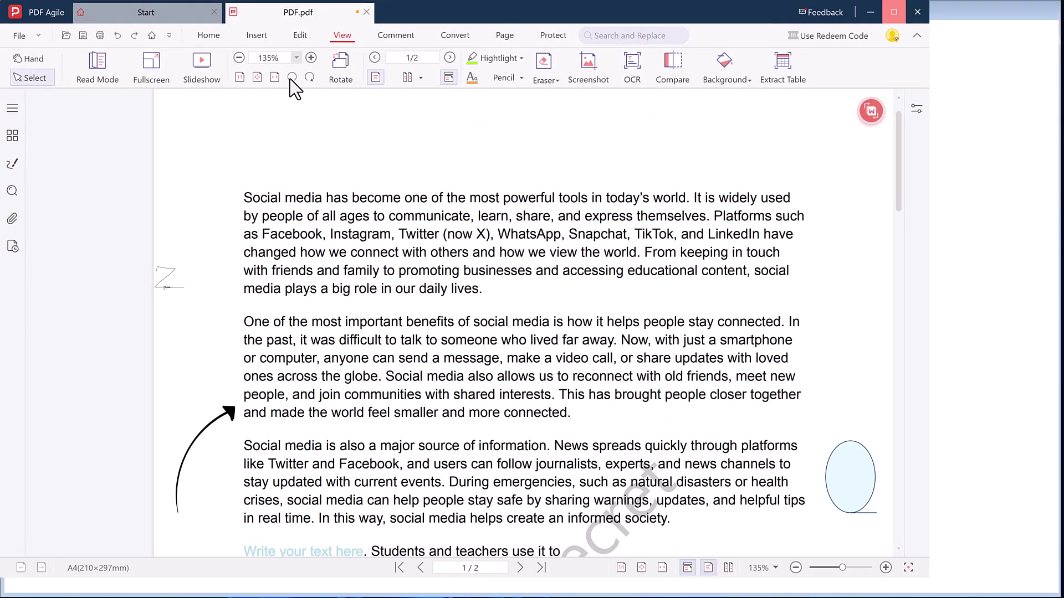
pyautogui.click(192, 75)
pyautogui.scroll(-1, 501, 250)
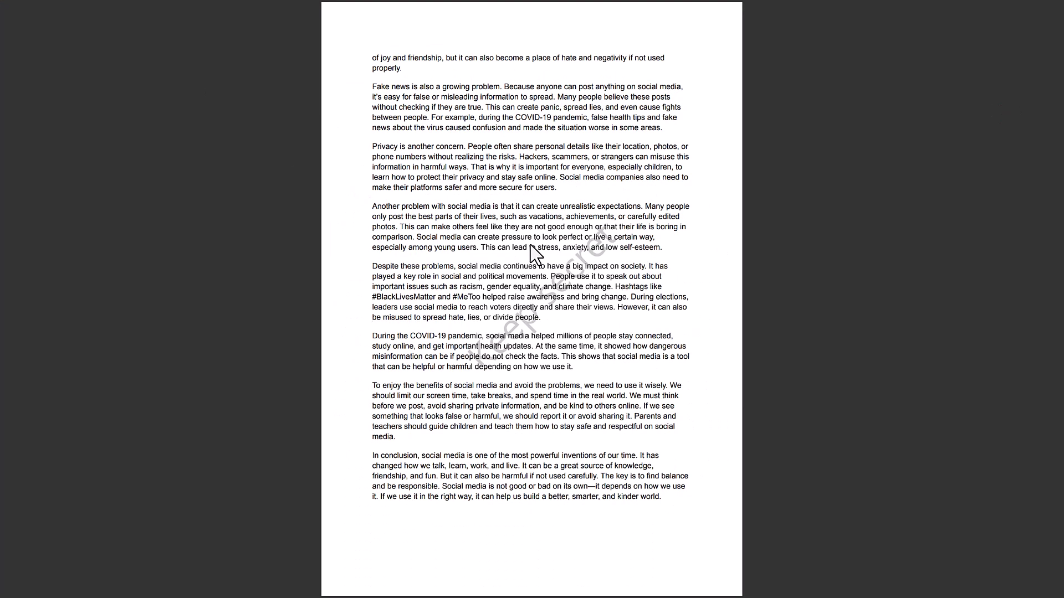
pyautogui.scroll(1, 502, 249)
pyautogui.click(1014, 22)
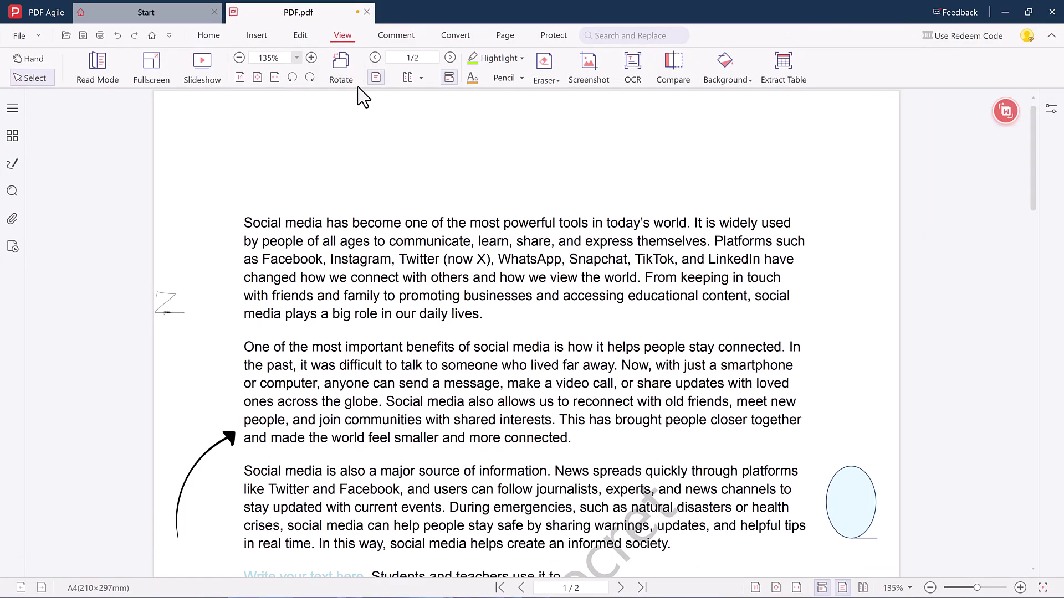
# Step: Highlight the first paragraph and underline the second paragraph's opening sentences
pyautogui.click(395, 37)
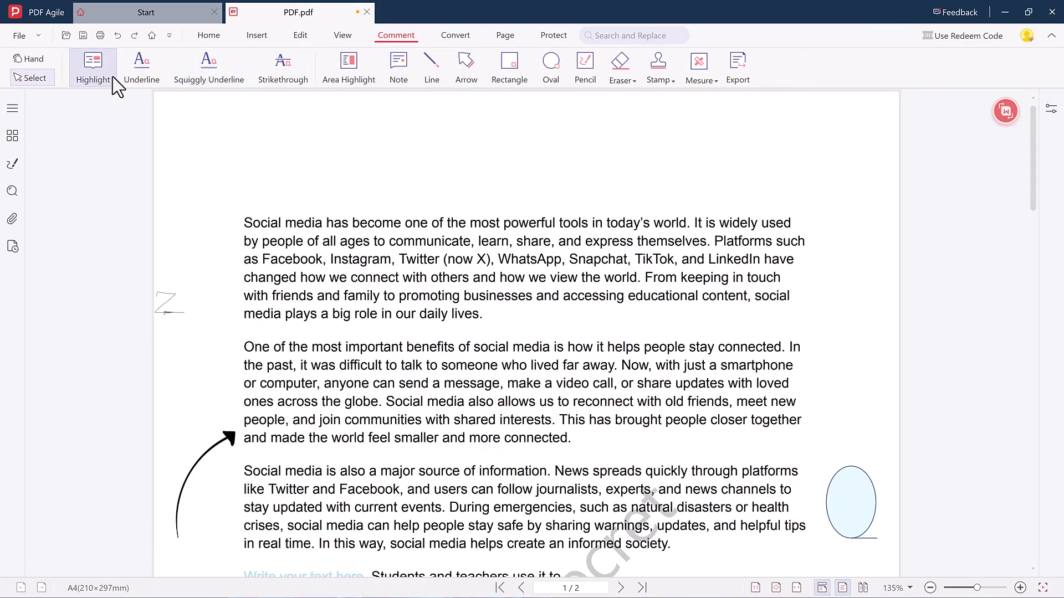
pyautogui.click(91, 81)
pyautogui.moveTo(244, 221); pyautogui.dragTo(639, 278)
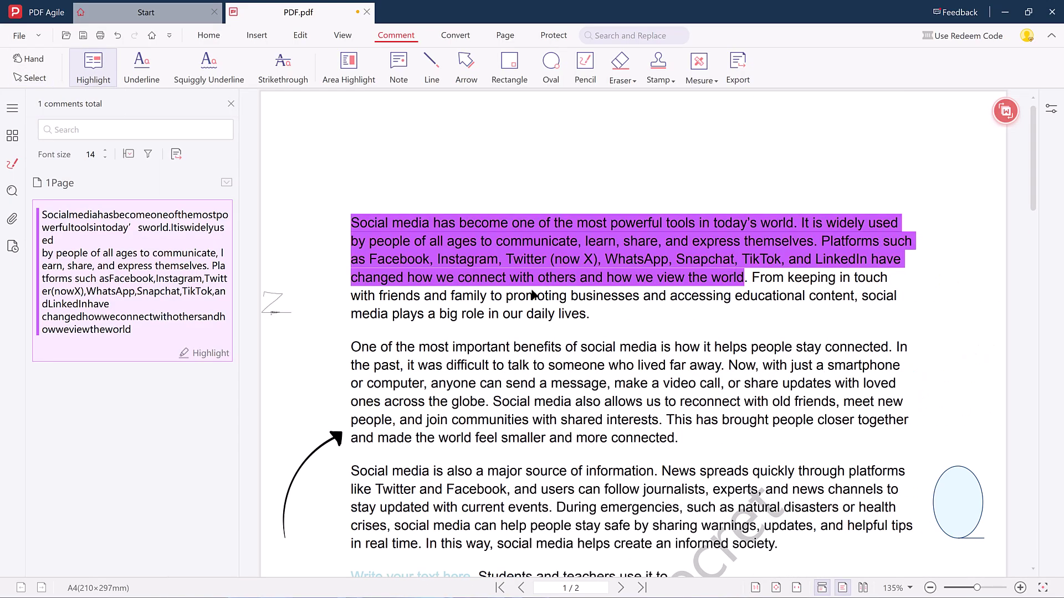
pyautogui.click(144, 70)
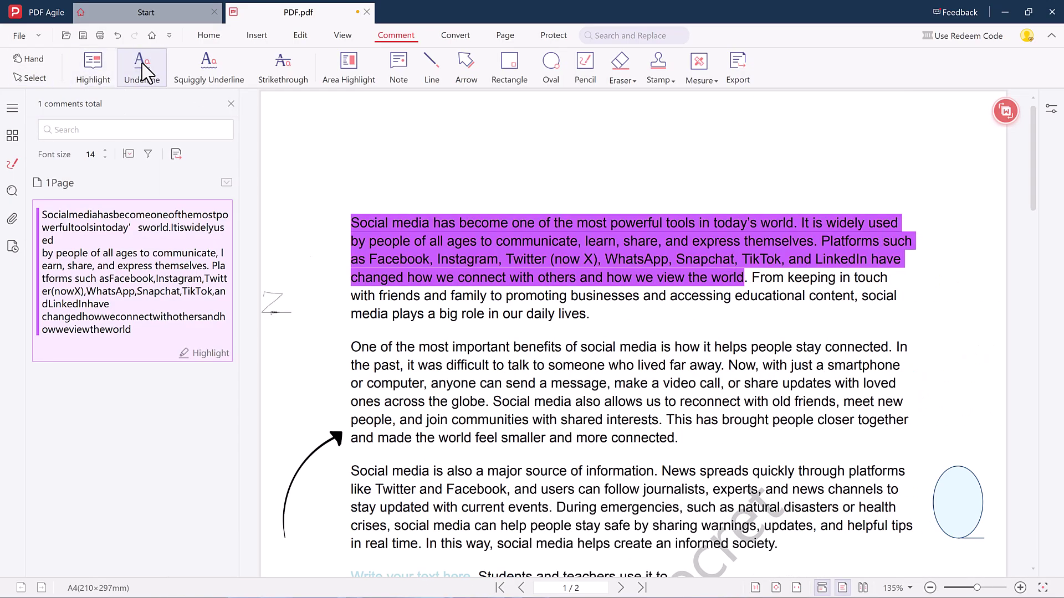
pyautogui.moveTo(550, 369); pyautogui.dragTo(724, 374)
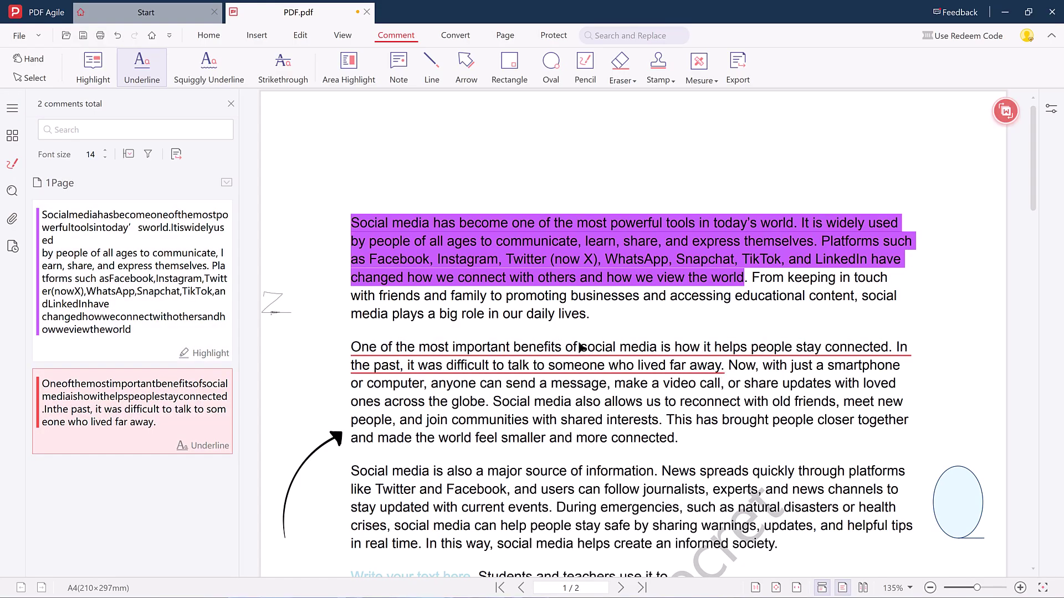
# Step: Draw a red straight line beside the first paragraph
pyautogui.click(432, 67)
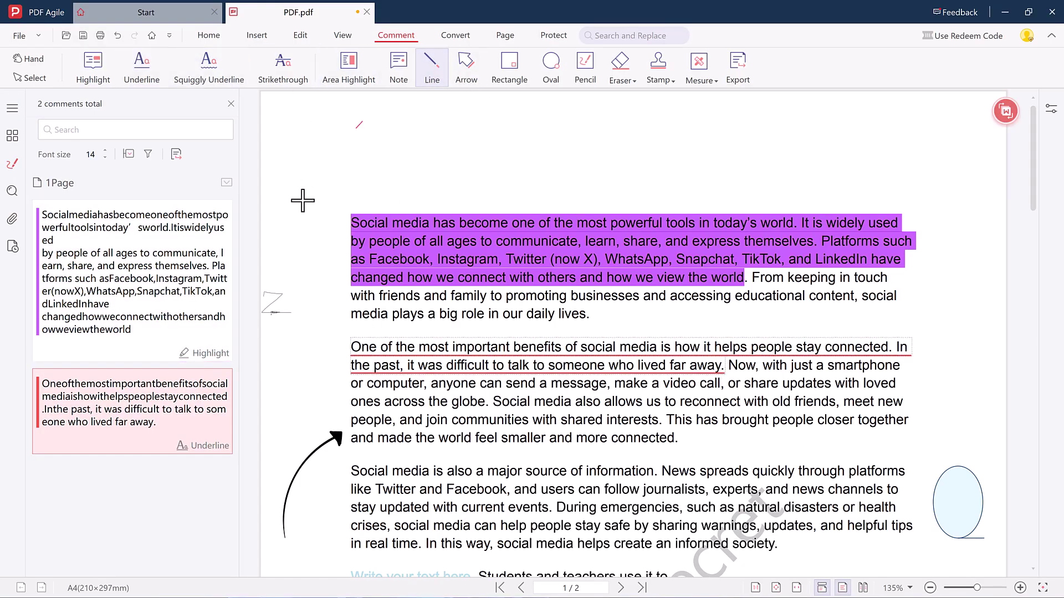
pyautogui.moveTo(303, 201); pyautogui.dragTo(278, 280)
pyautogui.click(466, 66)
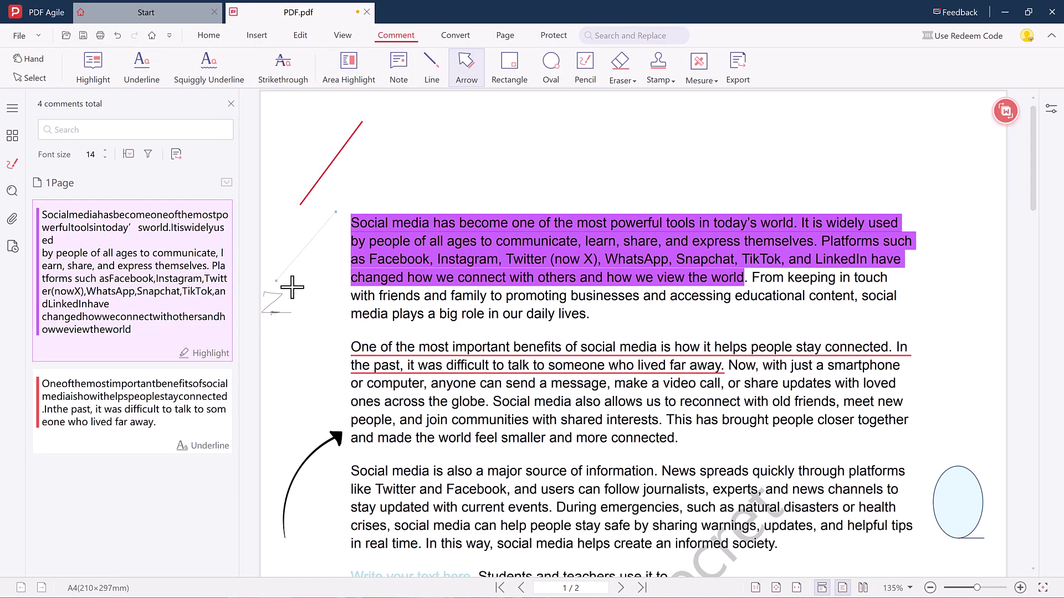
pyautogui.click(529, 87)
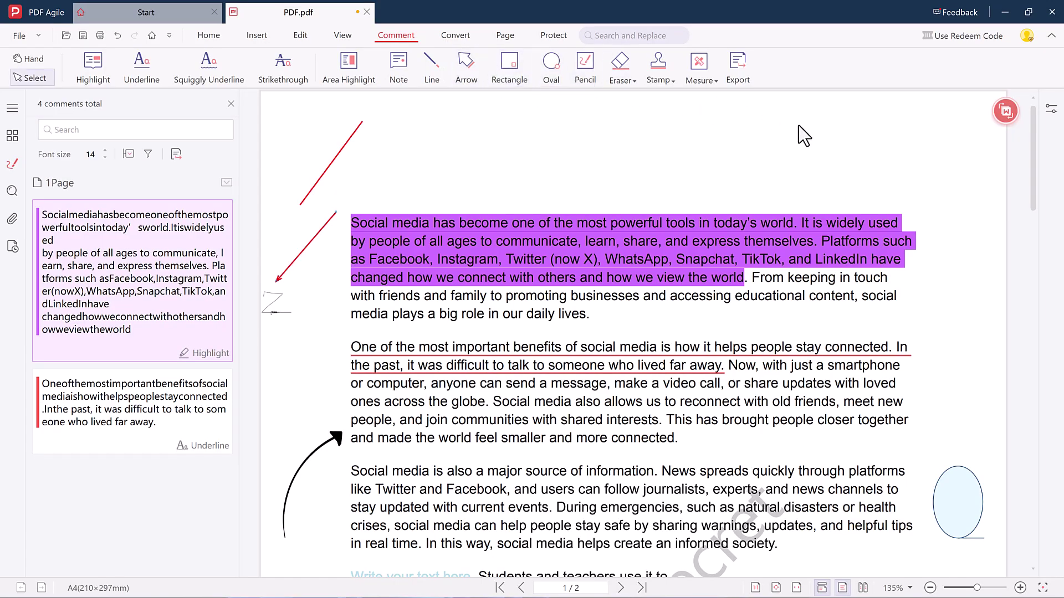
# Step: Place the green COMPLETED stamp near the bottom of the first page
pyautogui.click(659, 67)
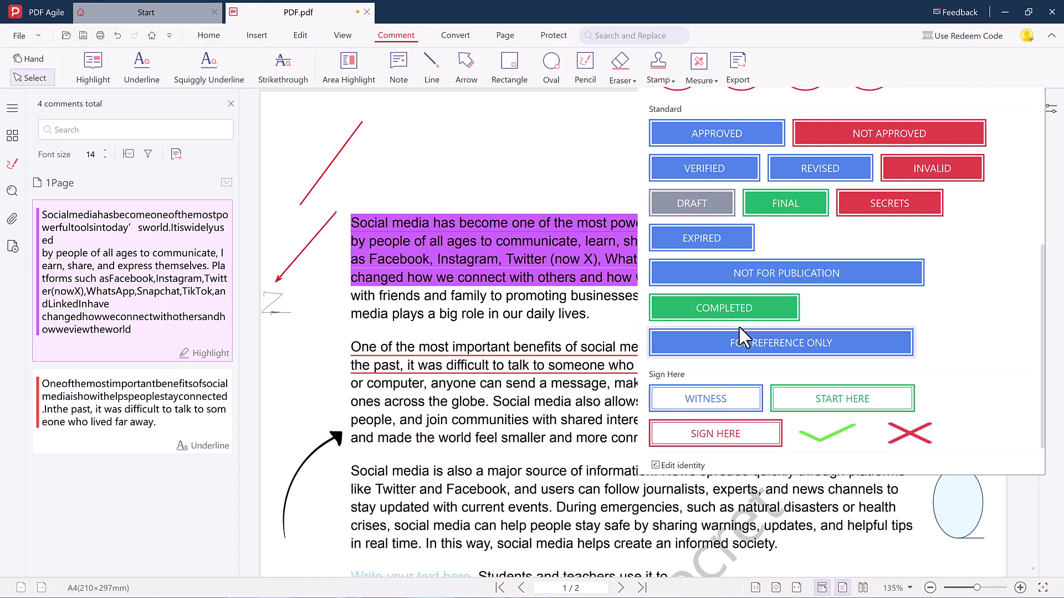
pyautogui.click(736, 307)
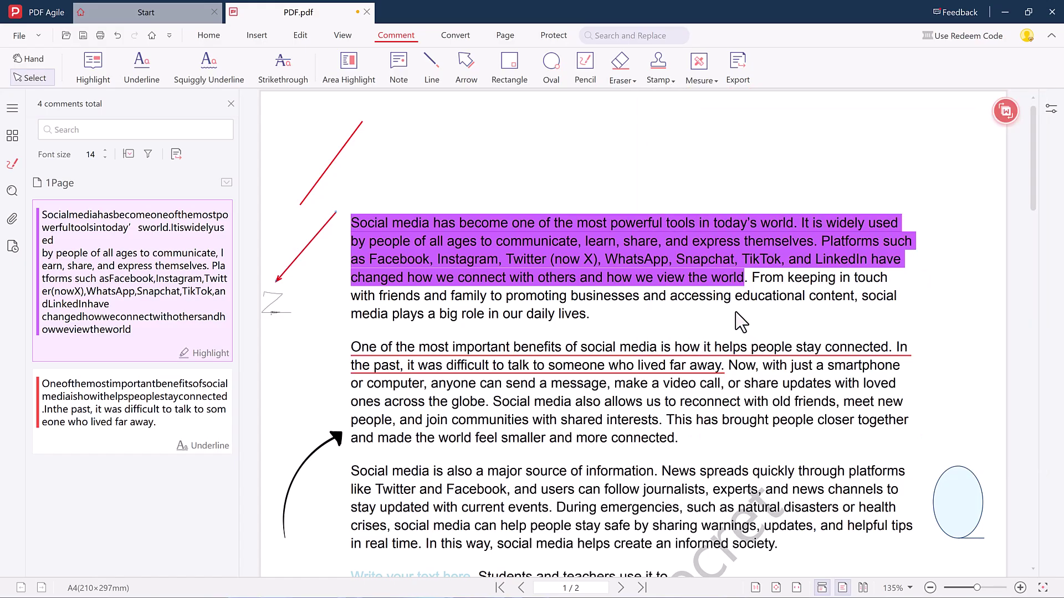
pyautogui.scroll(-1, 731, 314)
pyautogui.scroll(-2, 731, 316)
pyautogui.scroll(-3, 731, 317)
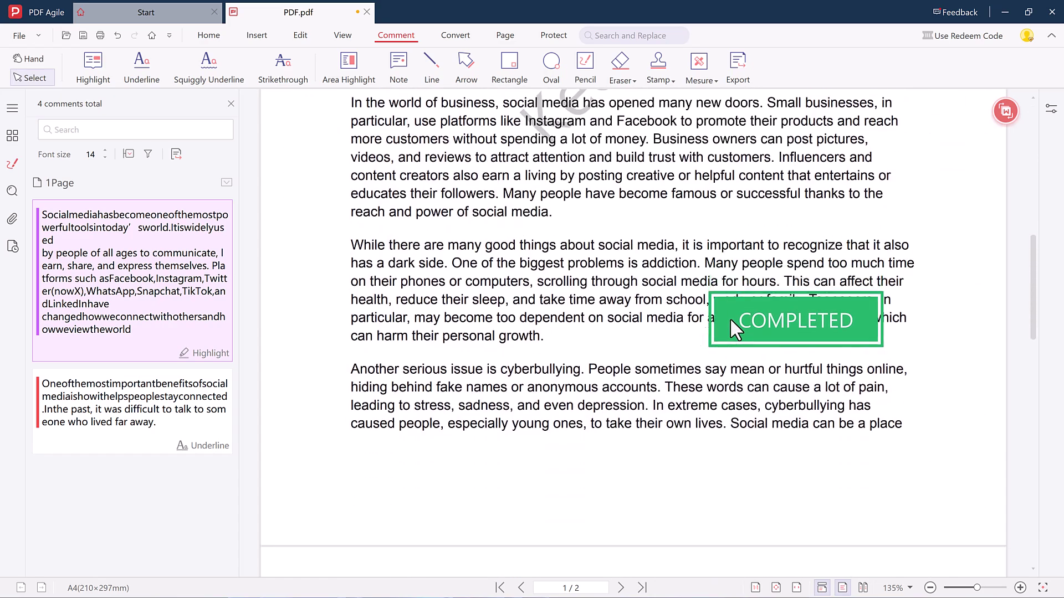
pyautogui.click(764, 482)
pyautogui.scroll(2, 609, 424)
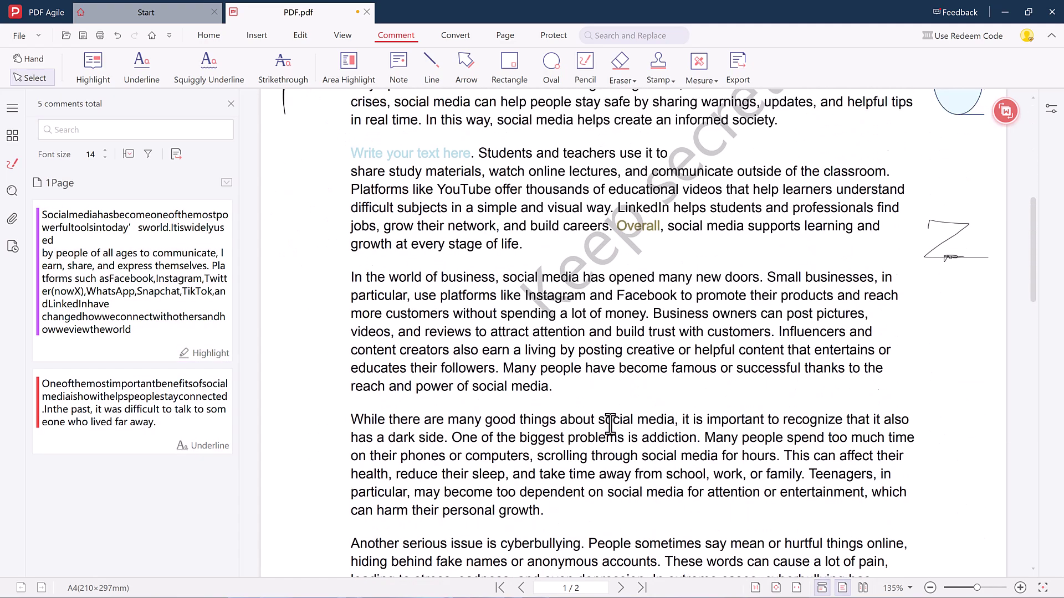
pyautogui.scroll(1, 497, 182)
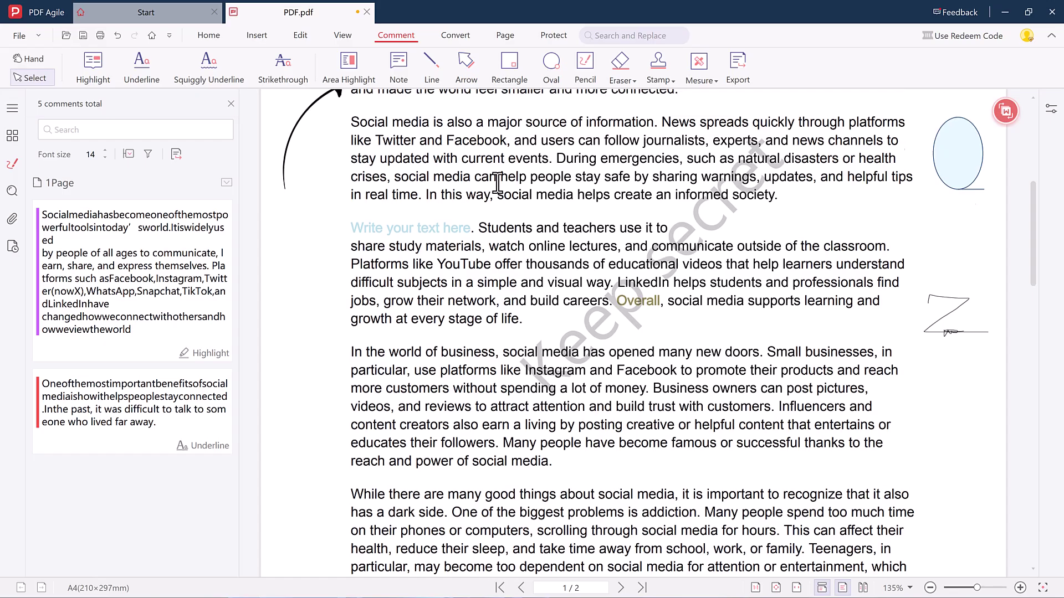
# Step: Convert PDF.pdf to an xlsx workbook saved in the original folder
pyautogui.click(456, 36)
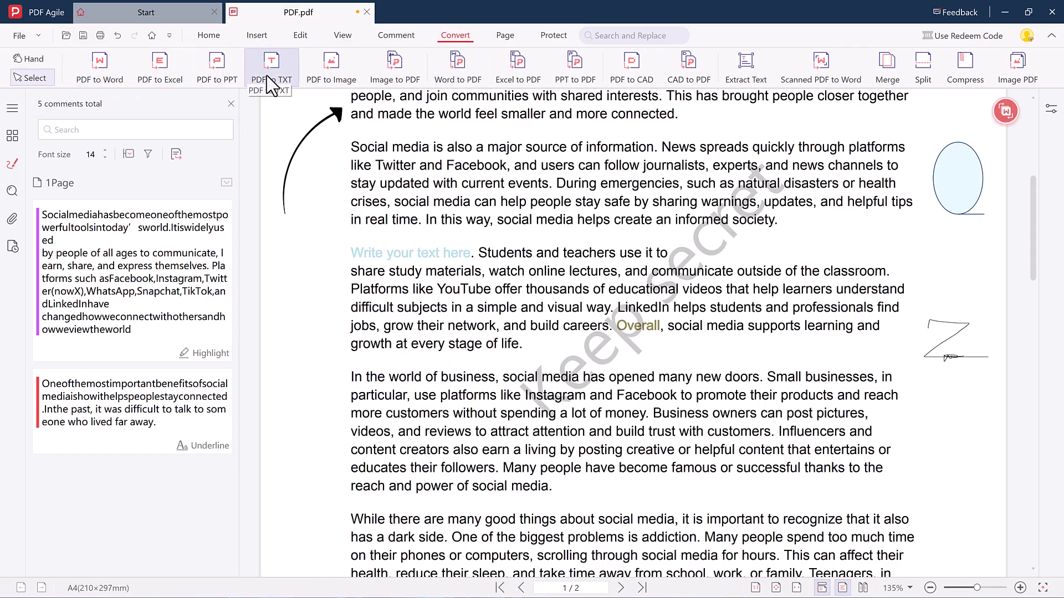
pyautogui.click(160, 67)
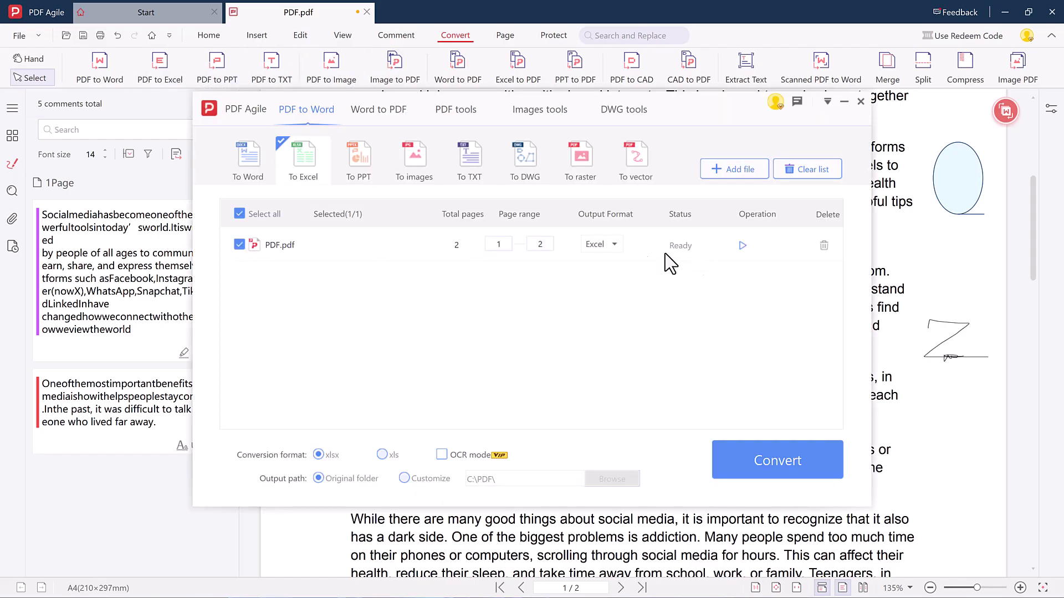
pyautogui.click(763, 470)
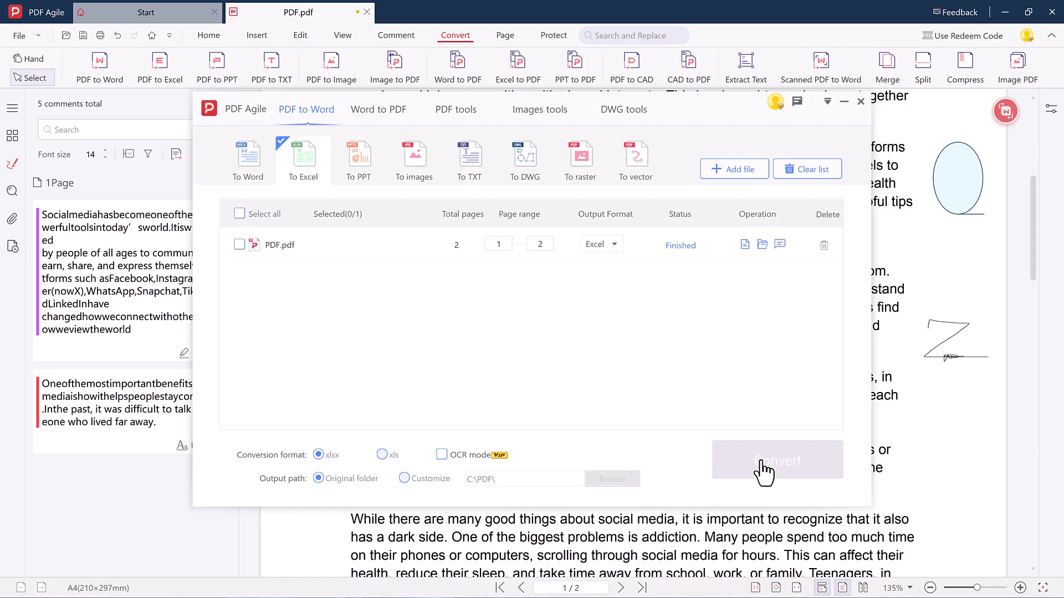
# Step: OCR the first page, save the recognised text as TXT, then close Notepad and the OCR window
pyautogui.click(748, 66)
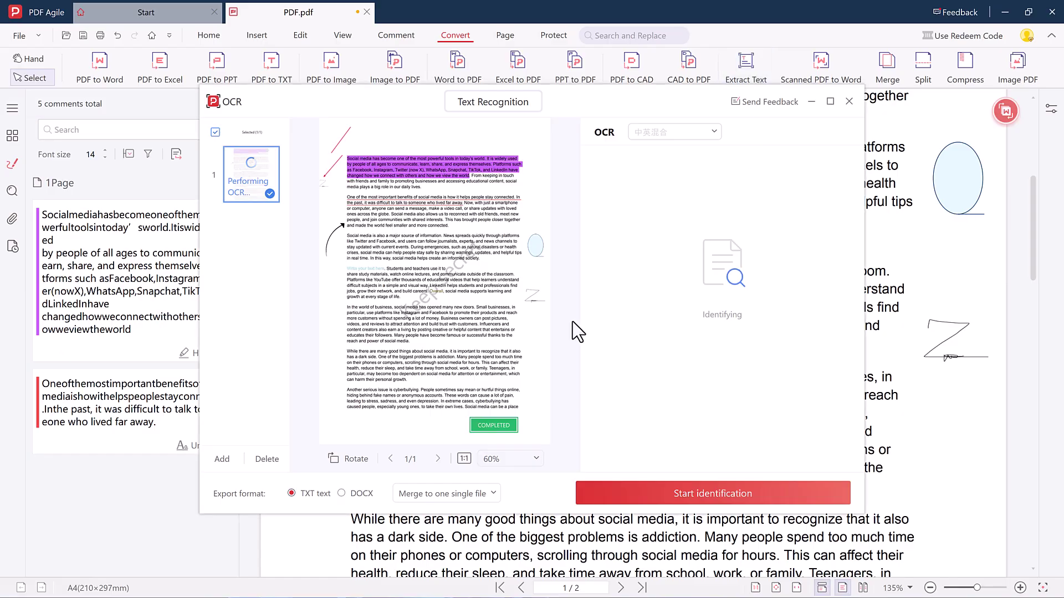
pyautogui.click(726, 494)
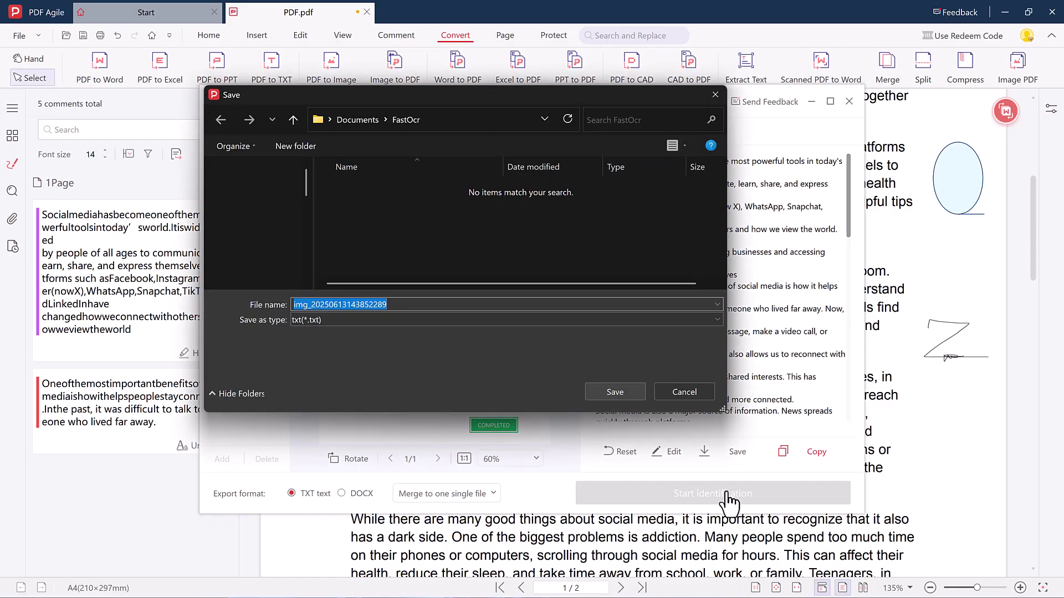
pyautogui.click(615, 391)
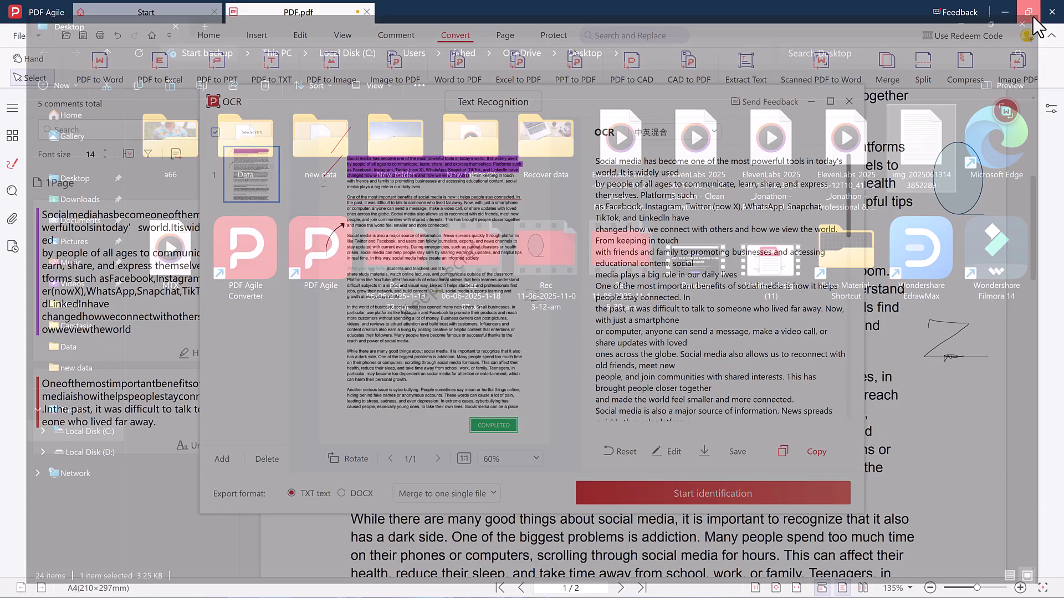
pyautogui.click(1047, 10)
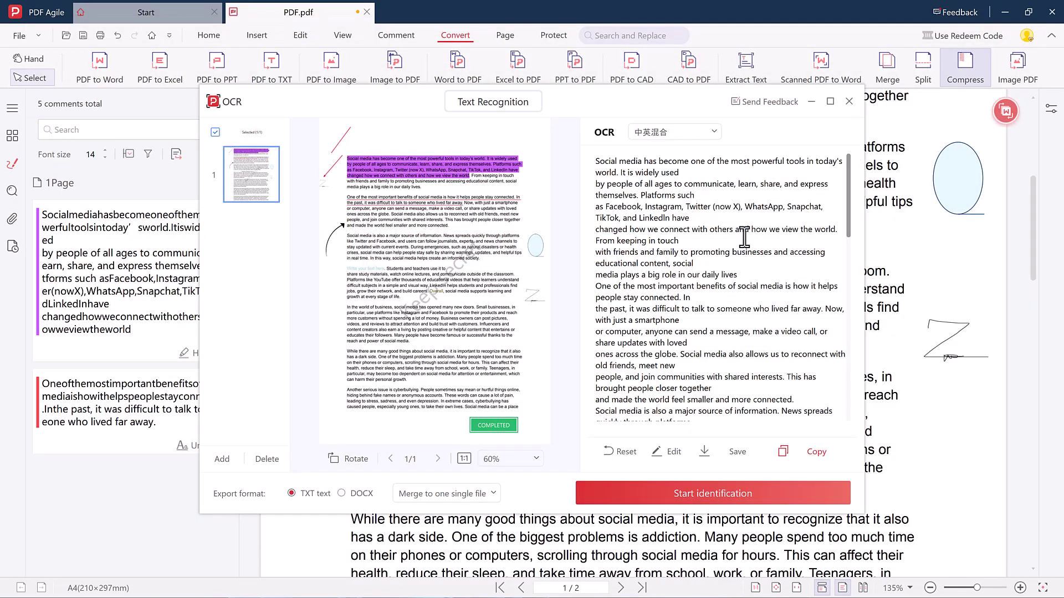
pyautogui.click(849, 101)
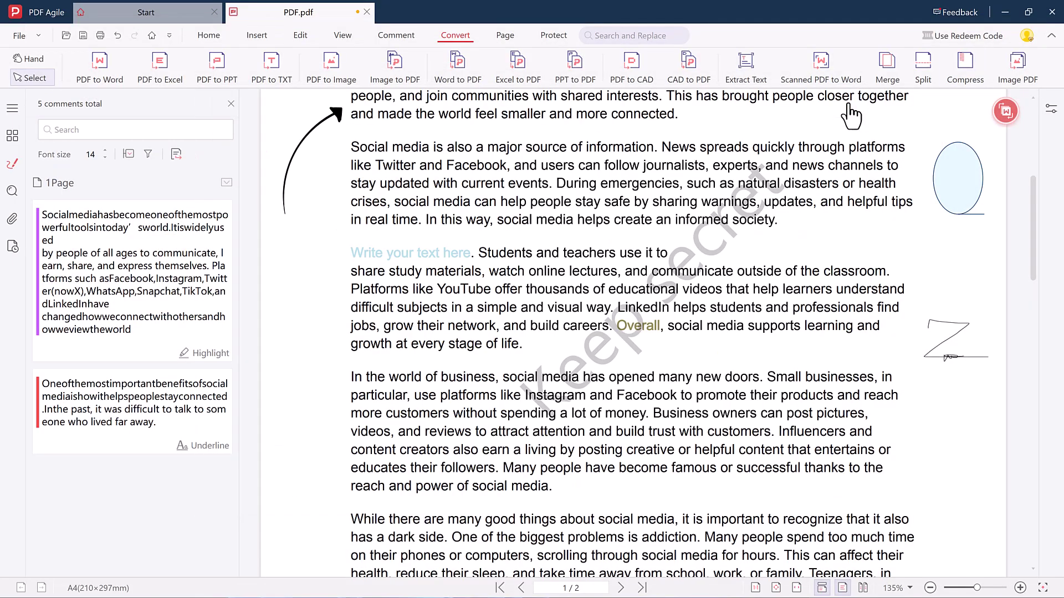
# Step: Select both pages and split PDF.pdf into single-page files
pyautogui.click(504, 37)
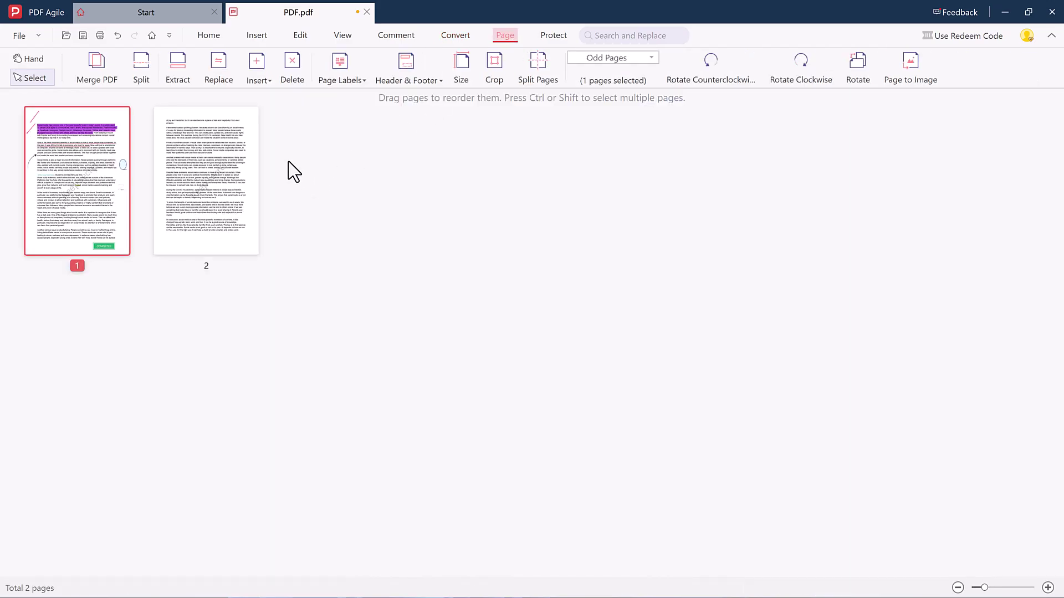
pyautogui.hotkey('ctrl', 'a')
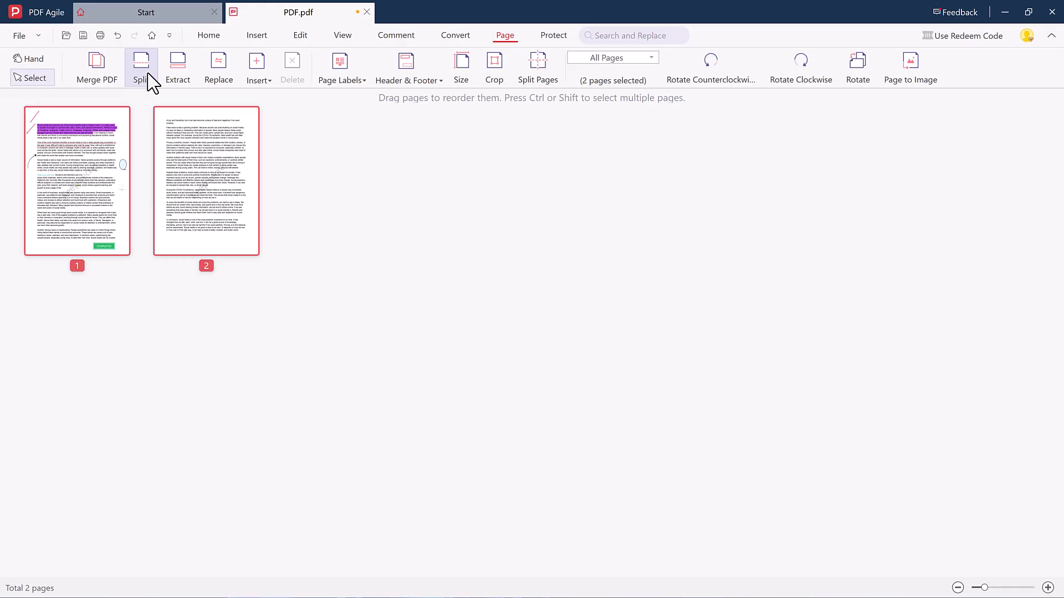
pyautogui.click(149, 81)
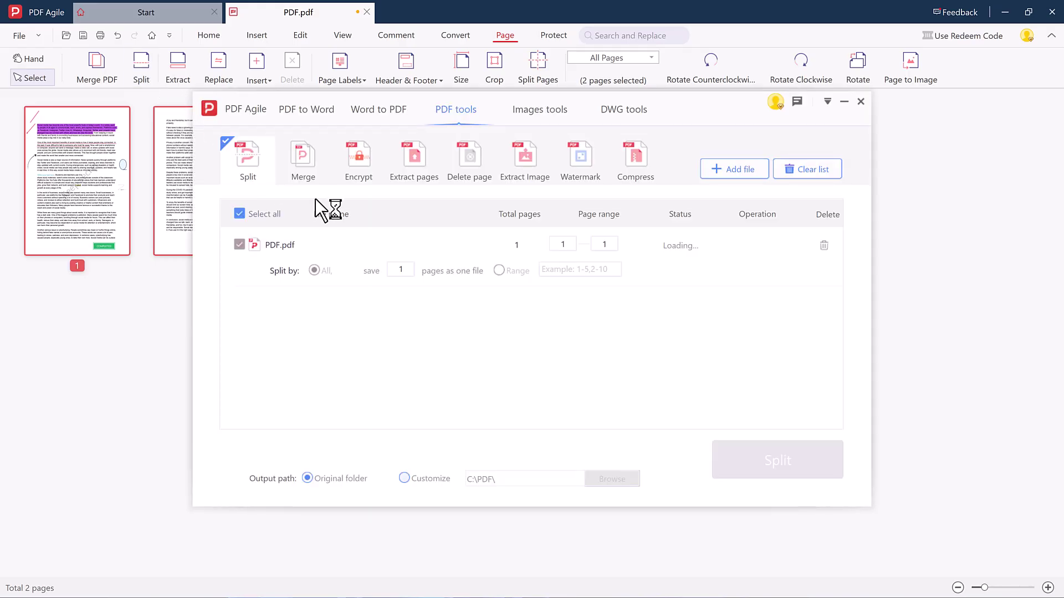
pyautogui.click(776, 463)
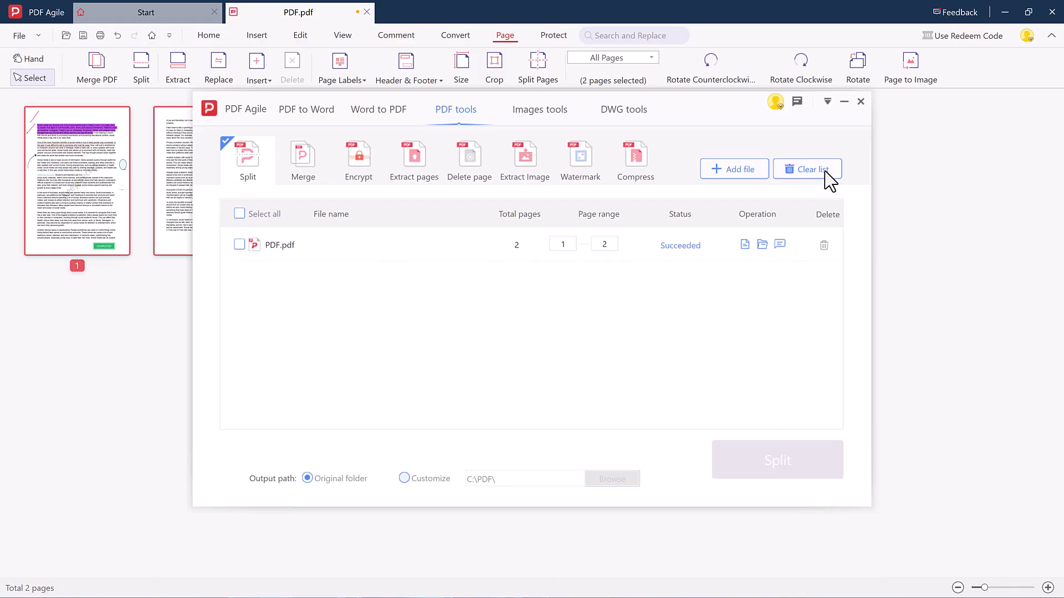
pyautogui.click(860, 101)
# Step: Encrypt PDF.pdf with a confirmed document open password and a confirmed permissions password
pyautogui.click(554, 35)
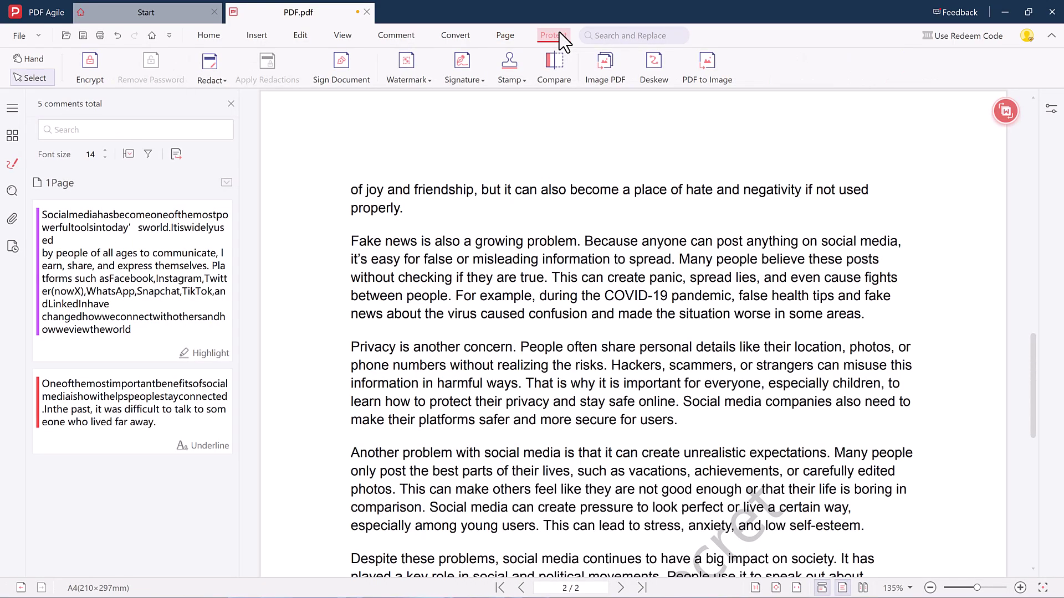
pyautogui.click(98, 70)
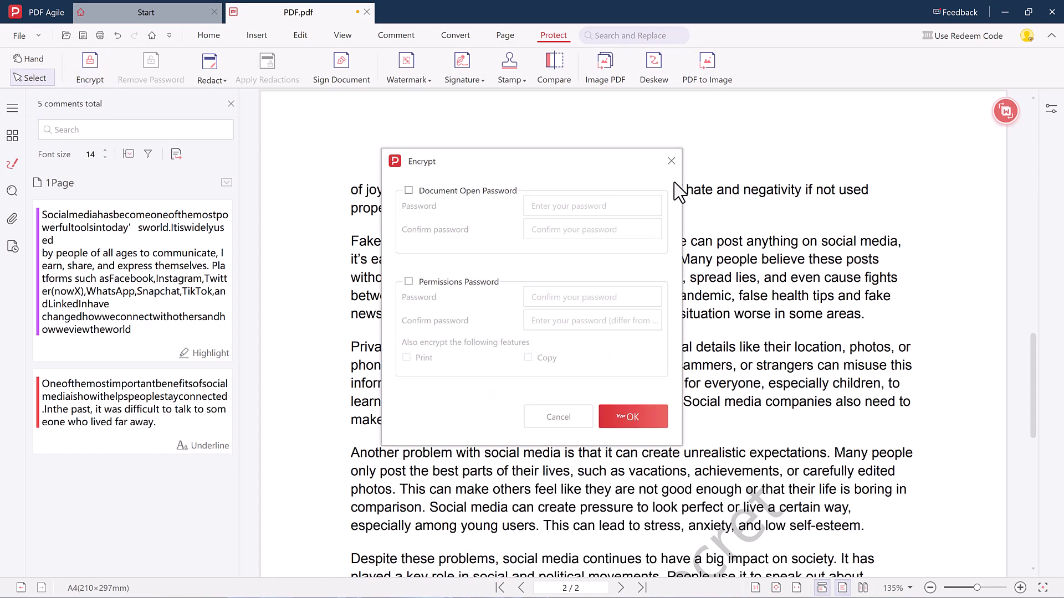
pyautogui.click(408, 190)
pyautogui.click(582, 207)
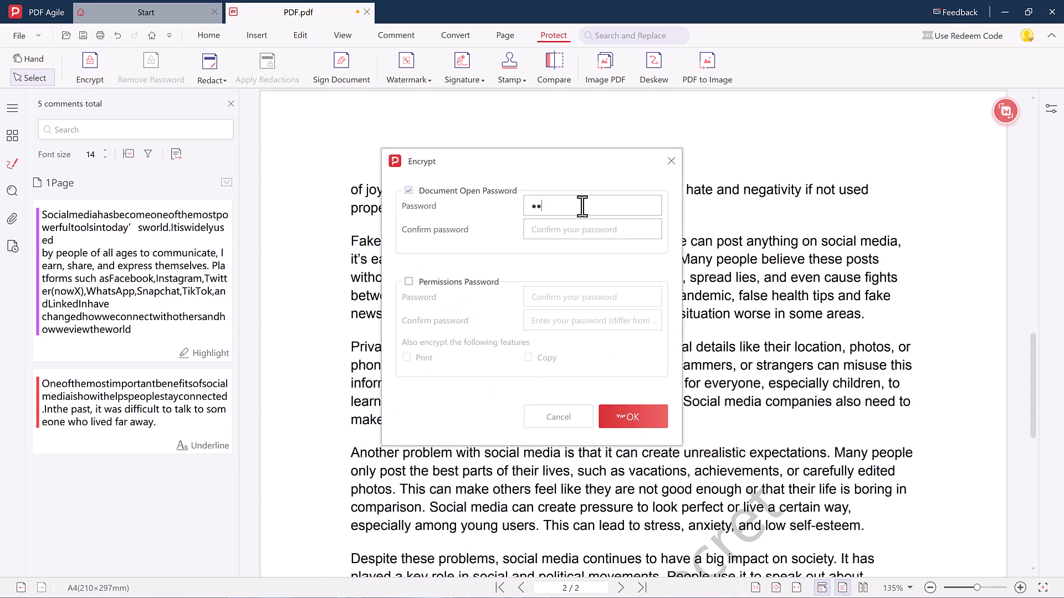
pyautogui.click(550, 227)
pyautogui.click(407, 282)
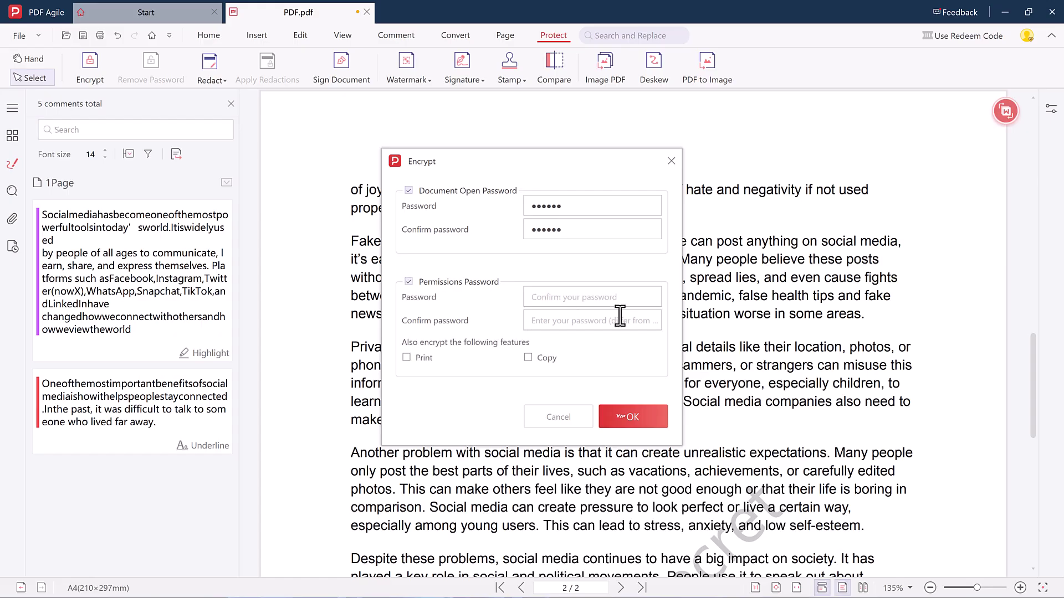
pyautogui.click(613, 300)
pyautogui.click(551, 319)
pyautogui.click(642, 426)
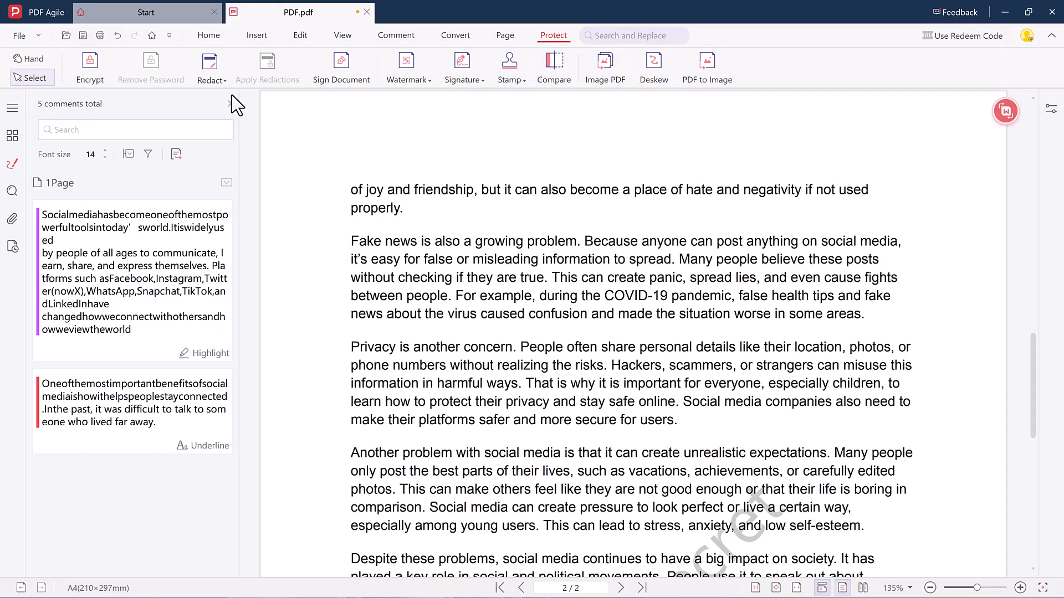
# Step: Switch to the Hand tool once encryption has finished
pyautogui.click(48, 59)
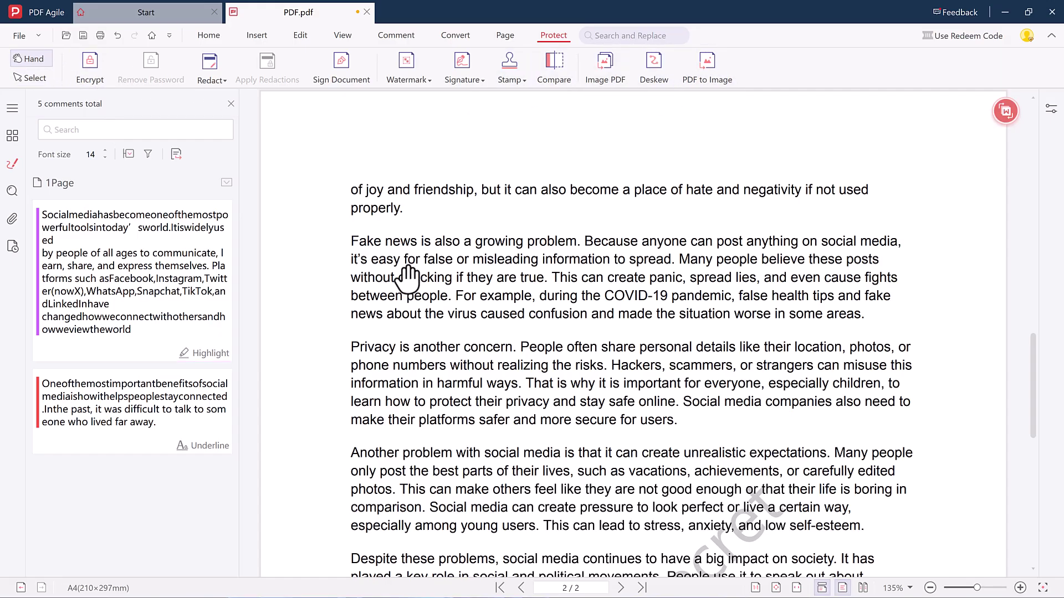
pyautogui.scroll(-1, 408, 204)
pyautogui.scroll(-2, 408, 204)
pyautogui.scroll(2, 398, 416)
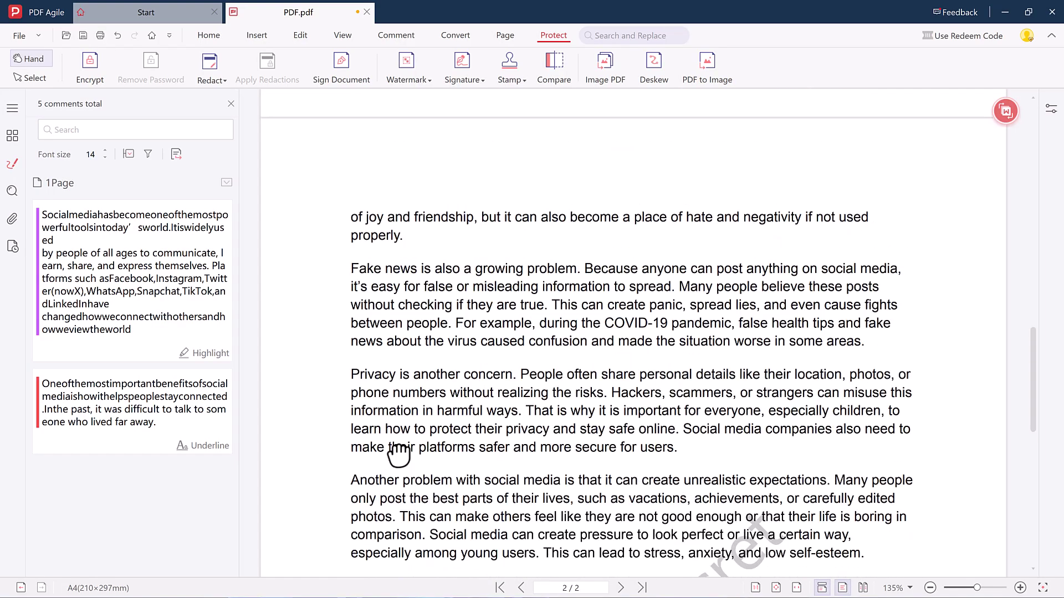
pyautogui.scroll(4, 396, 449)
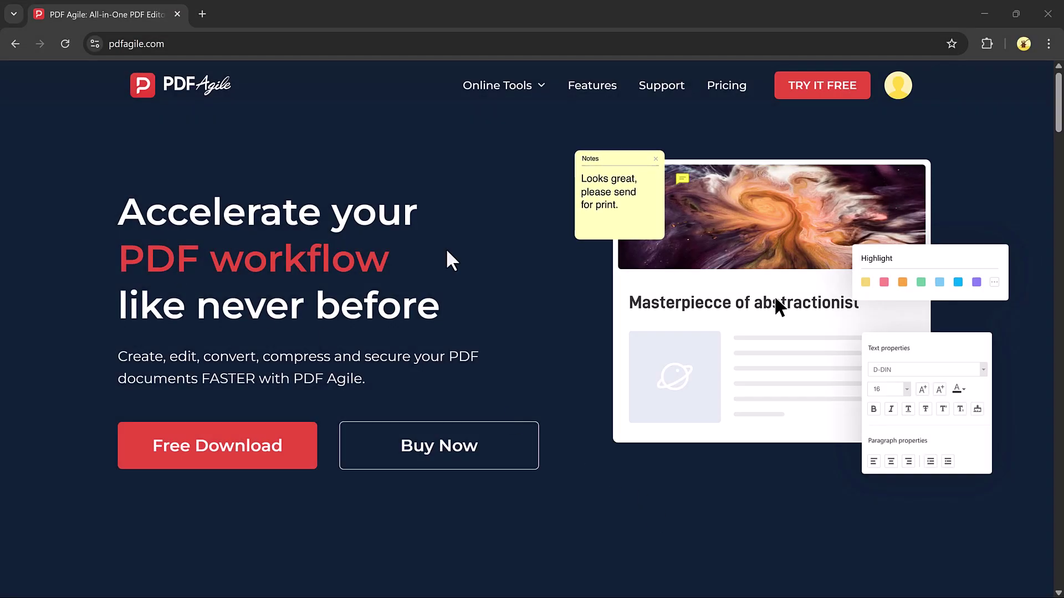
pyautogui.scroll(-3, 610, 342)
pyautogui.scroll(-4, 609, 341)
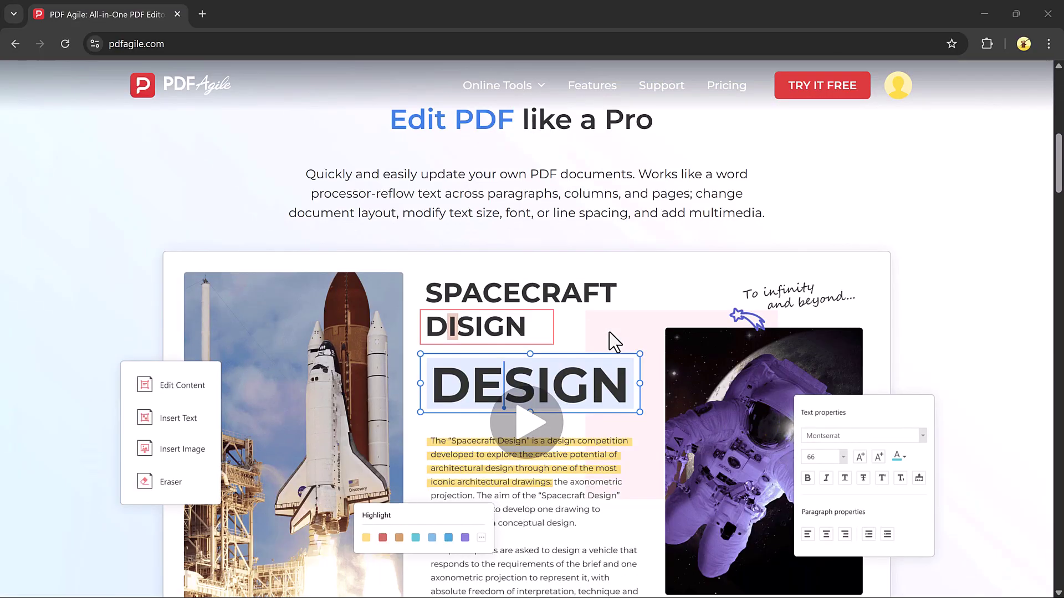
pyautogui.scroll(-1, 517, 290)
pyautogui.scroll(-2, 500, 247)
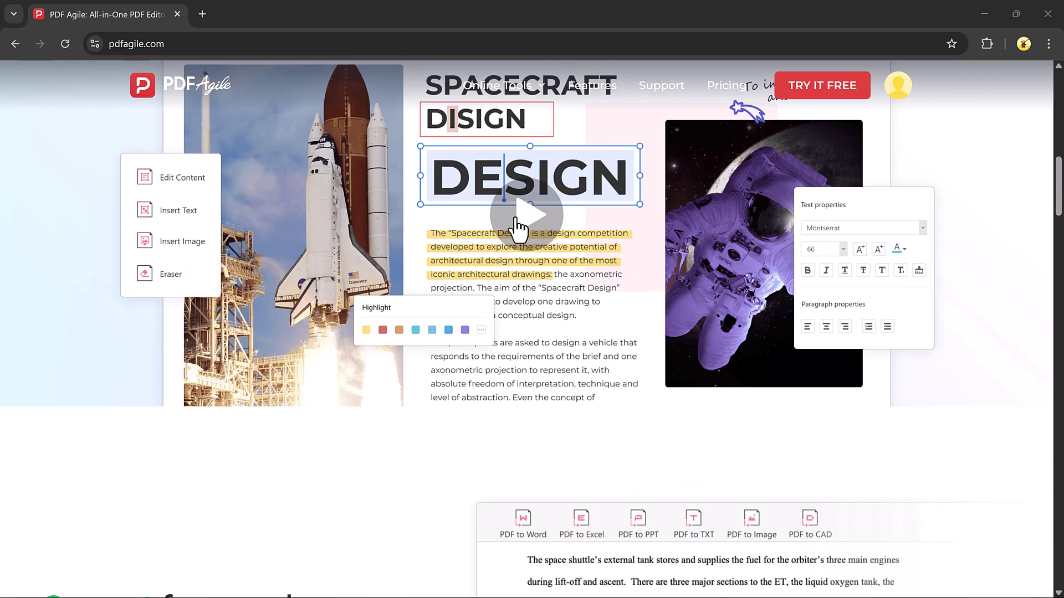
pyautogui.scroll(-4, 517, 227)
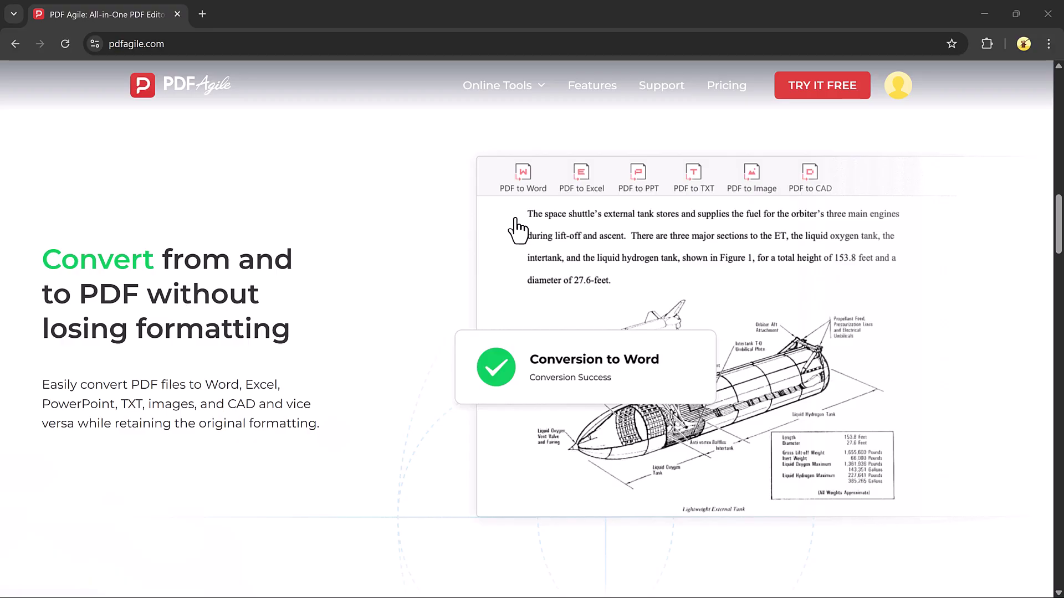